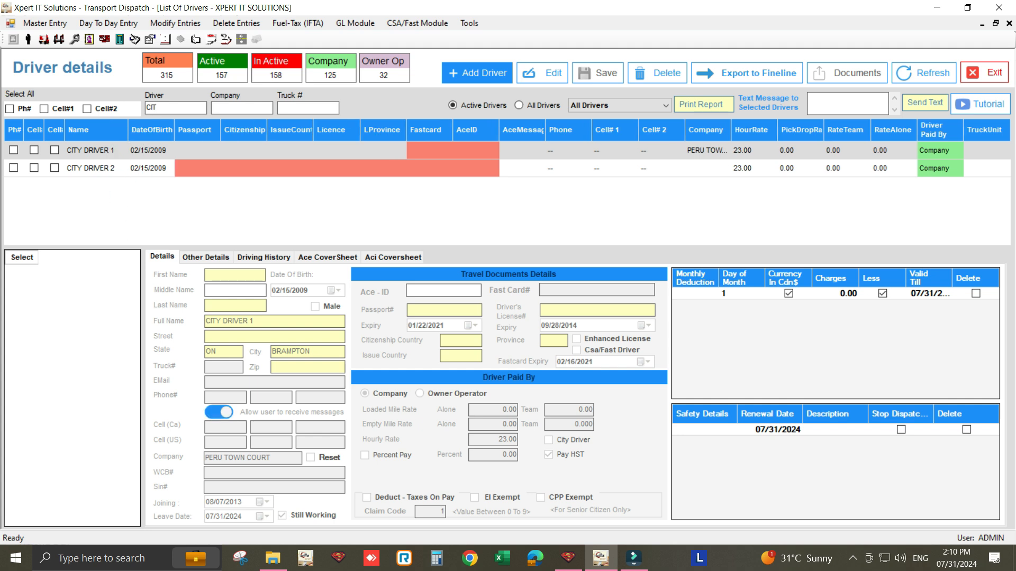
# - Review the hourly rate and pay settings in the records of CITY DRIVER 1 and CITY DRIVER 2
pyautogui.click(542, 72)
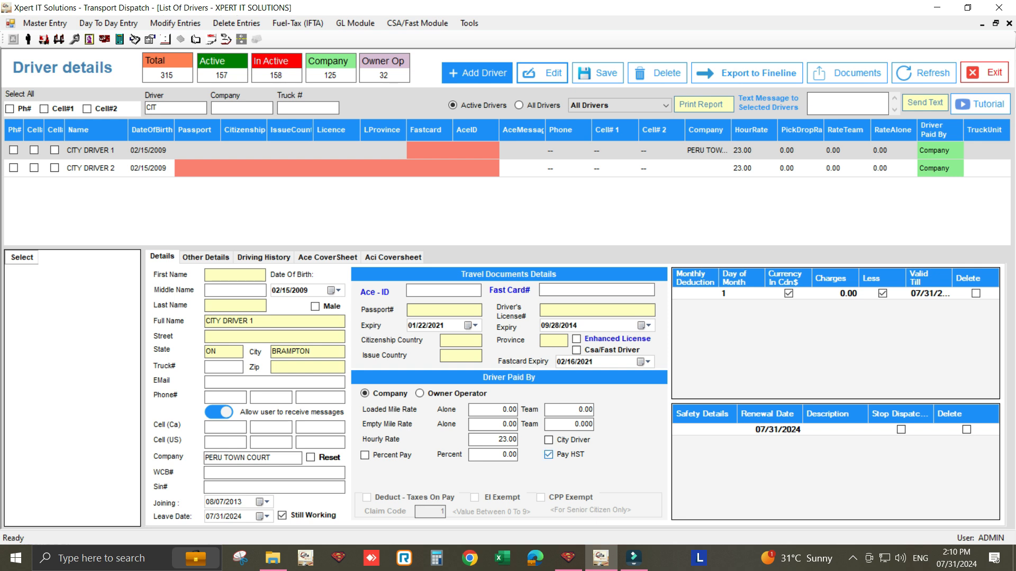
pyautogui.moveTo(498, 439); pyautogui.dragTo(518, 440)
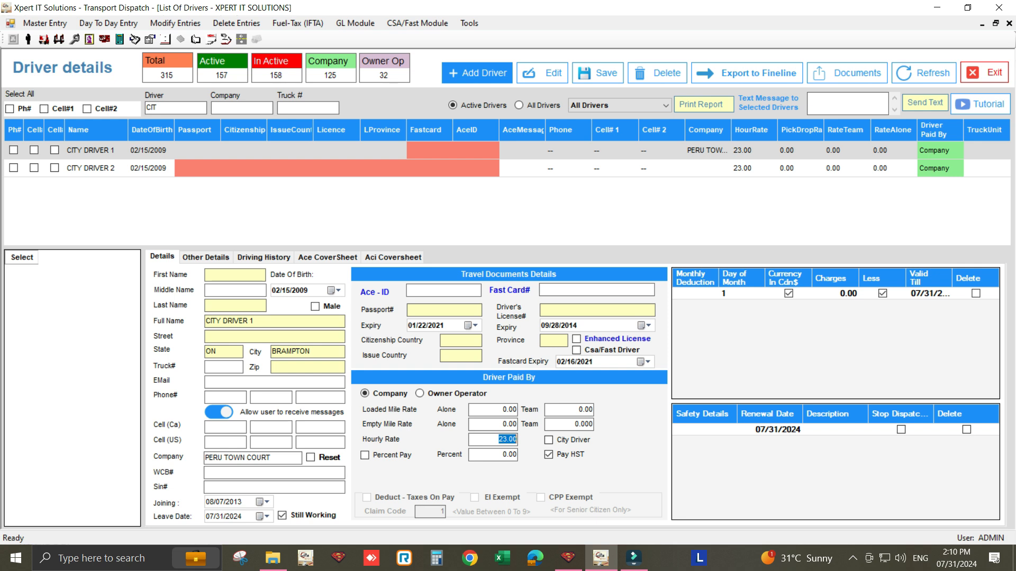
pyautogui.click(91, 168)
pyautogui.click(542, 73)
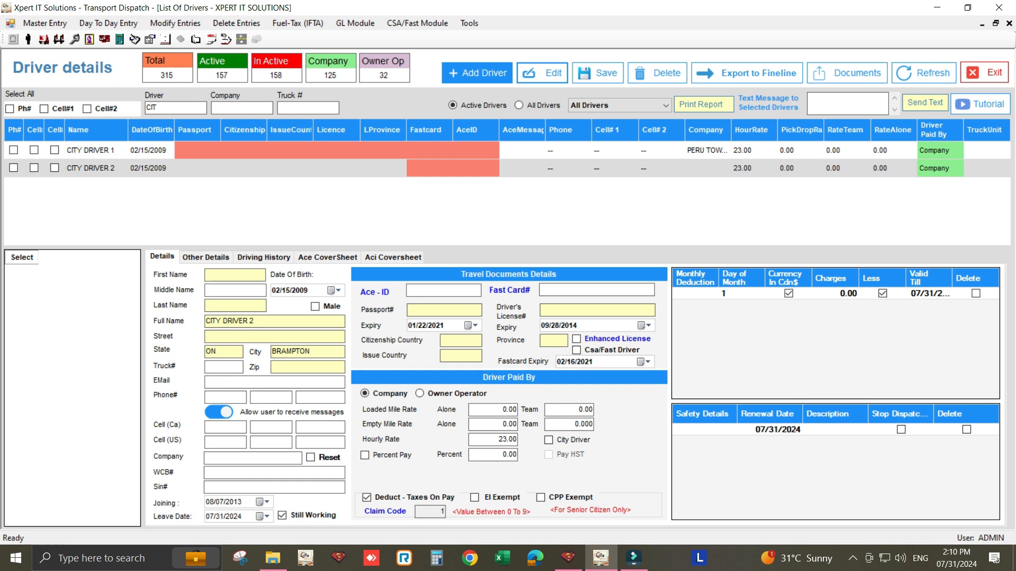
pyautogui.doubleClick(508, 440)
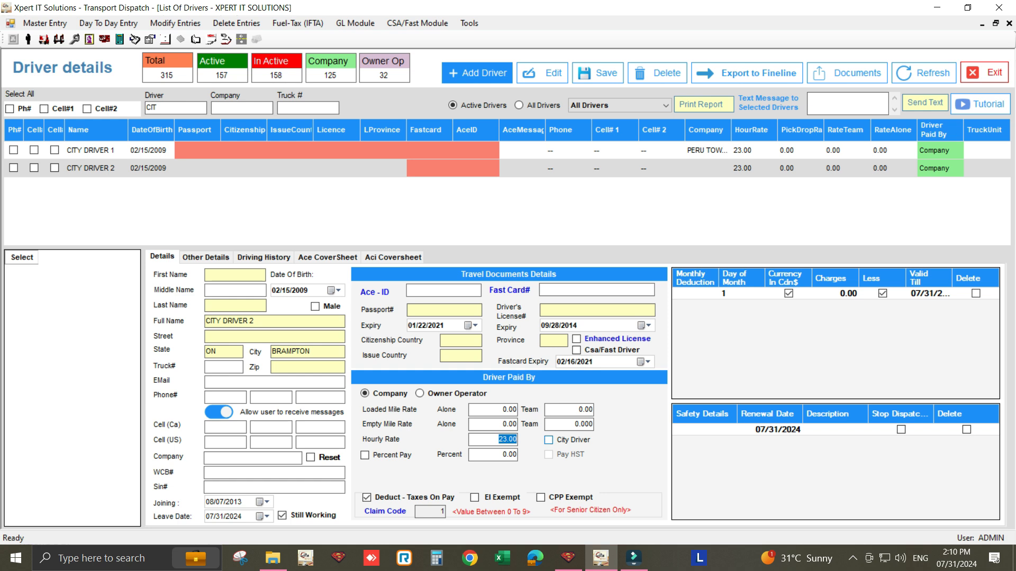
pyautogui.click(985, 72)
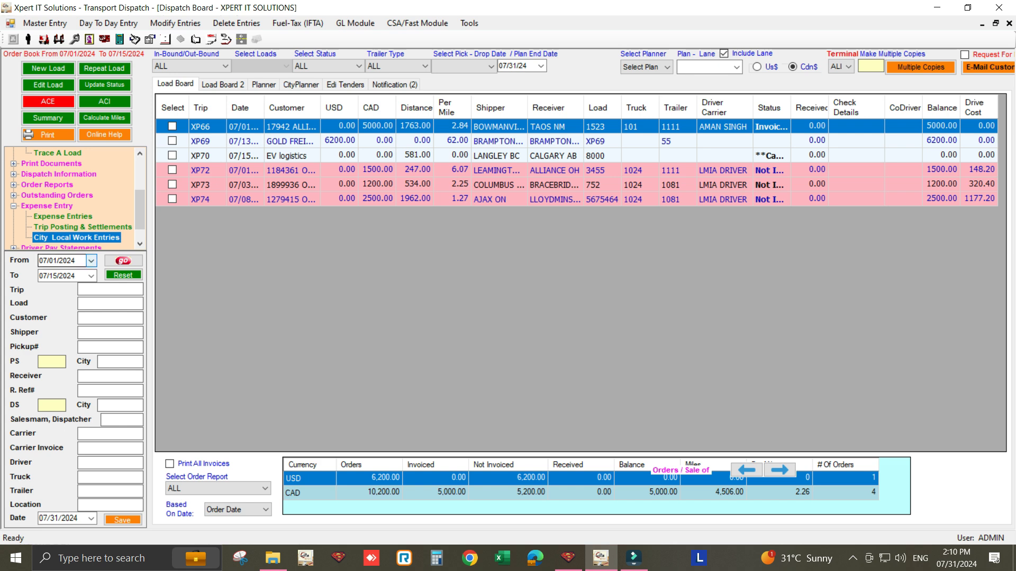
# - Load the dispatch board orders for the period 07/01/2024 to 07/15/2024
pyautogui.click(91, 261)
pyautogui.click(72, 312)
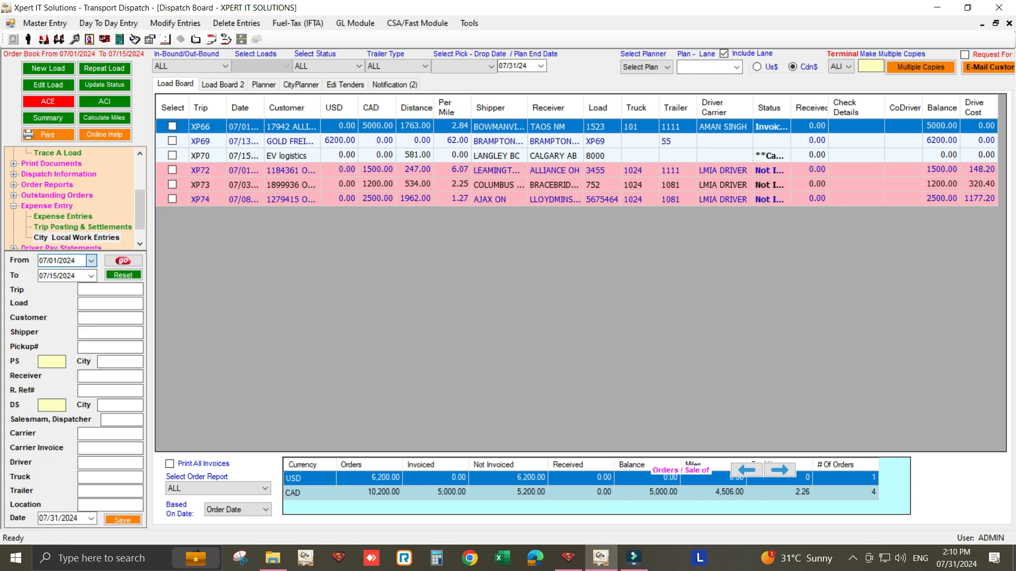
pyautogui.click(91, 276)
pyautogui.click(70, 349)
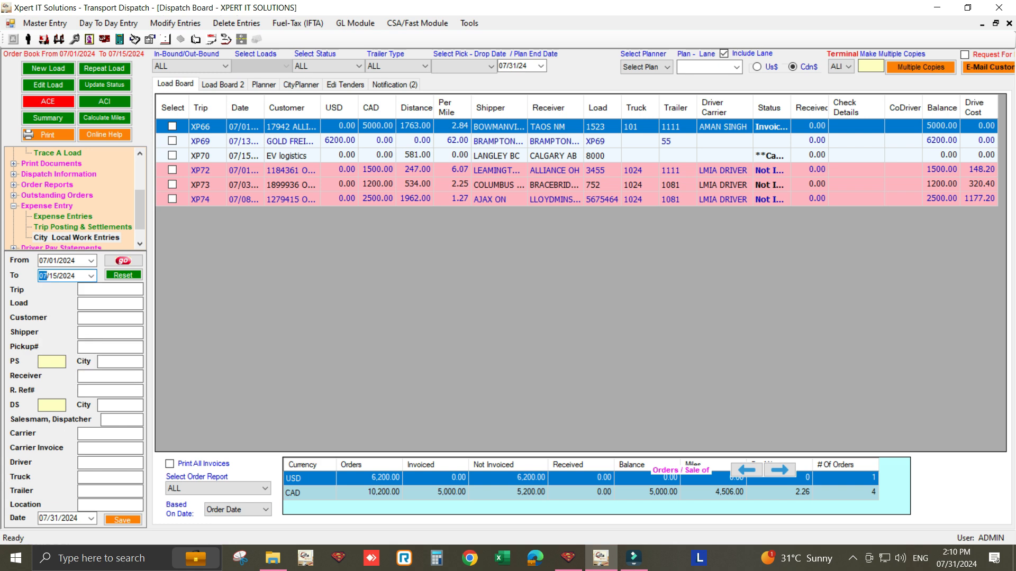
pyautogui.click(124, 261)
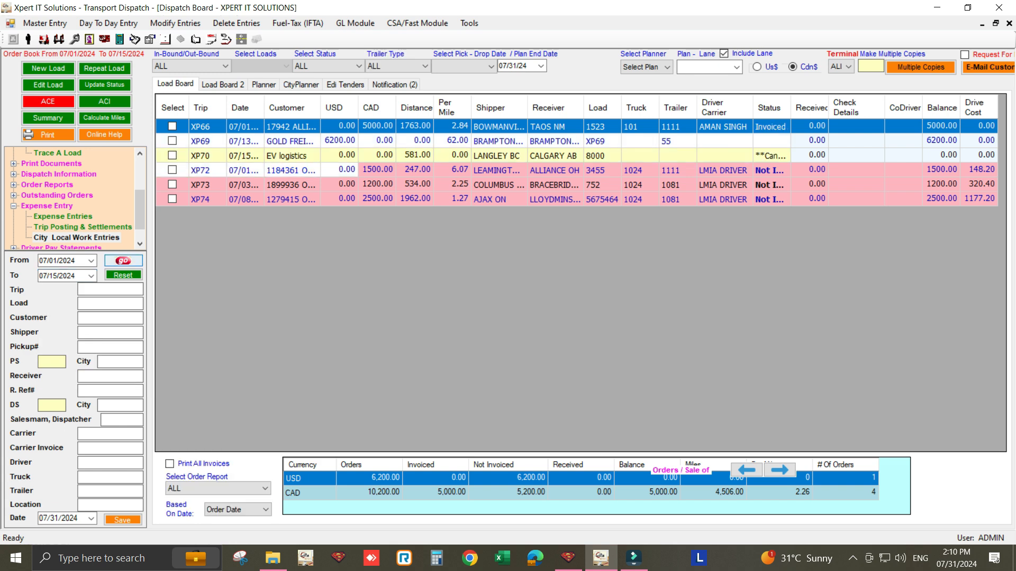
# - Open the City Local Work Entries, filter the drivers by "CI" and select CITY DRIVER 1
pyautogui.doubleClick(77, 237)
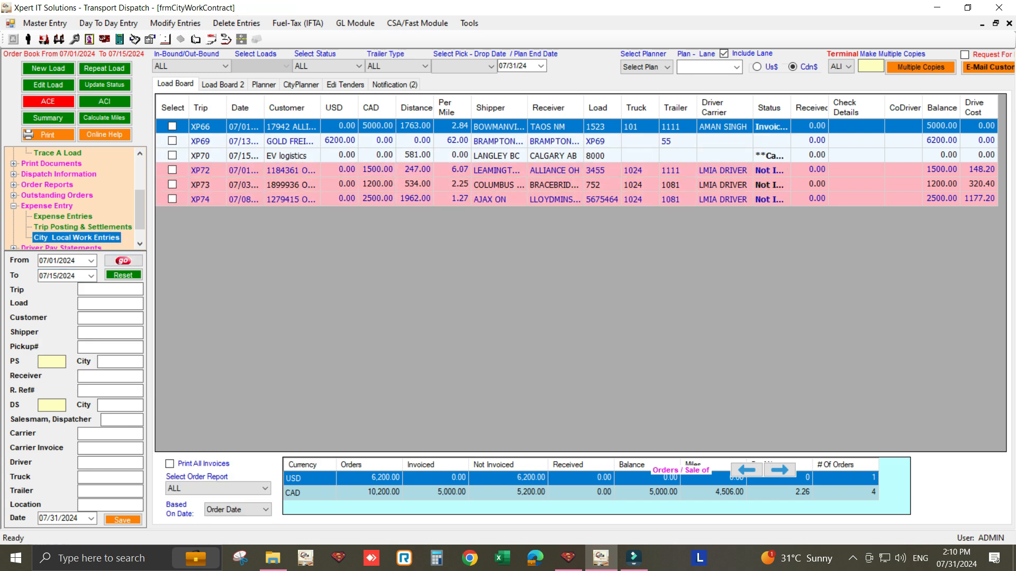
pyautogui.write('CI')
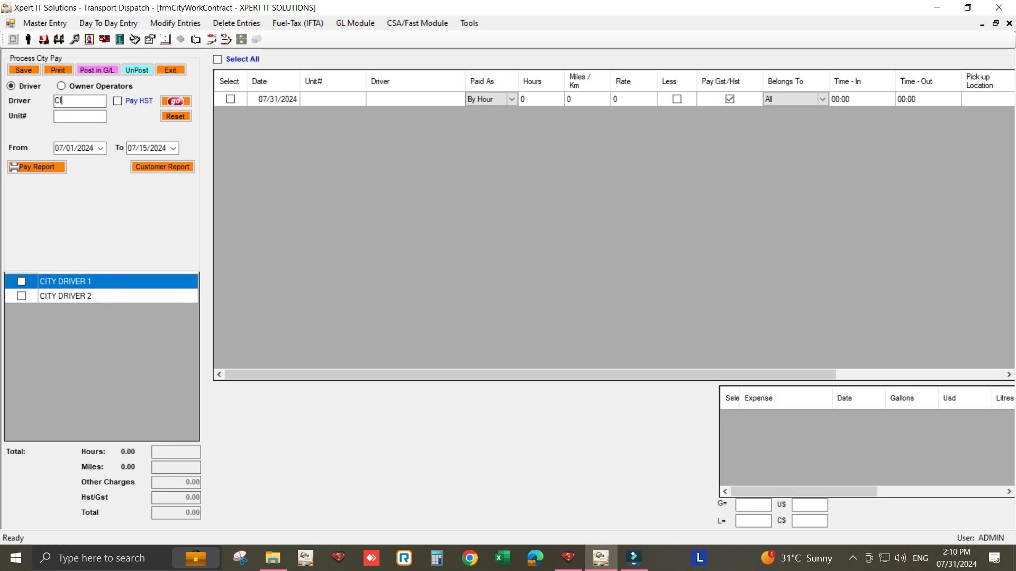
pyautogui.click(21, 281)
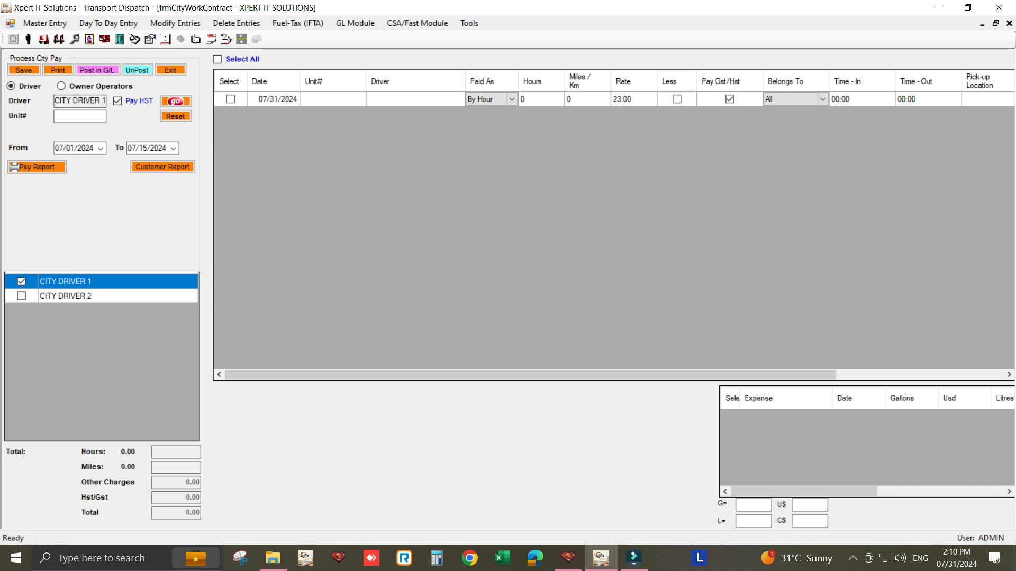
# - Add daily work entries for CITY DRIVER 1 dated 07/01/2024, 07/02/2024 and 07/03/2024
pyautogui.click(294, 100)
pyautogui.click(293, 100)
pyautogui.click(293, 100)
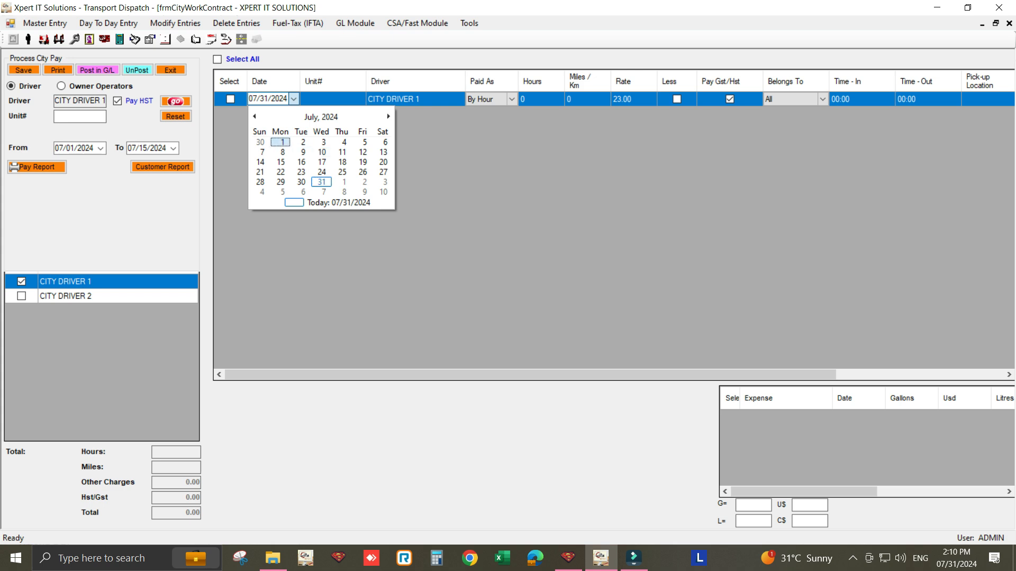
pyautogui.click(283, 142)
pyautogui.click(293, 114)
pyautogui.click(294, 113)
pyautogui.click(301, 157)
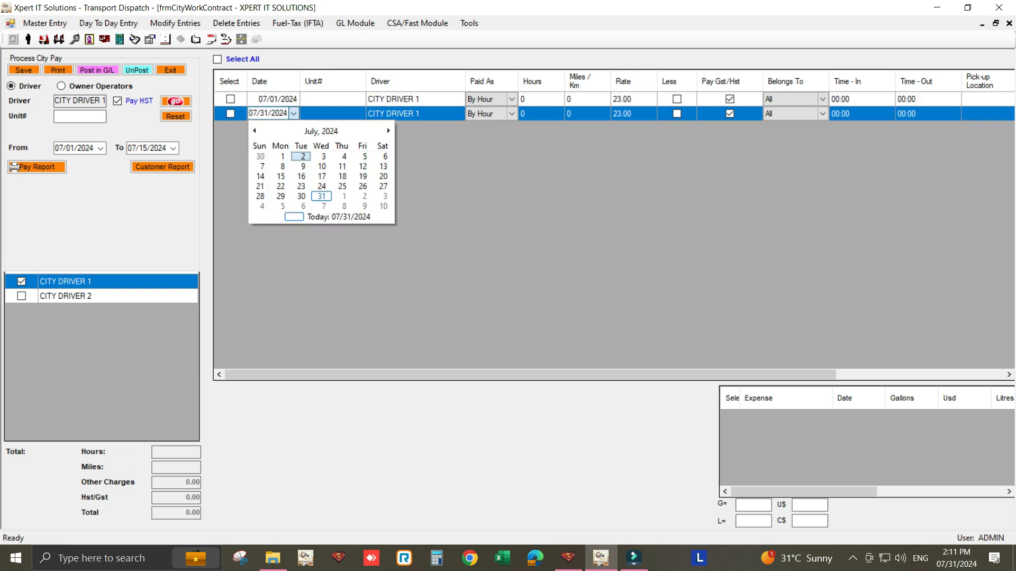
pyautogui.click(293, 128)
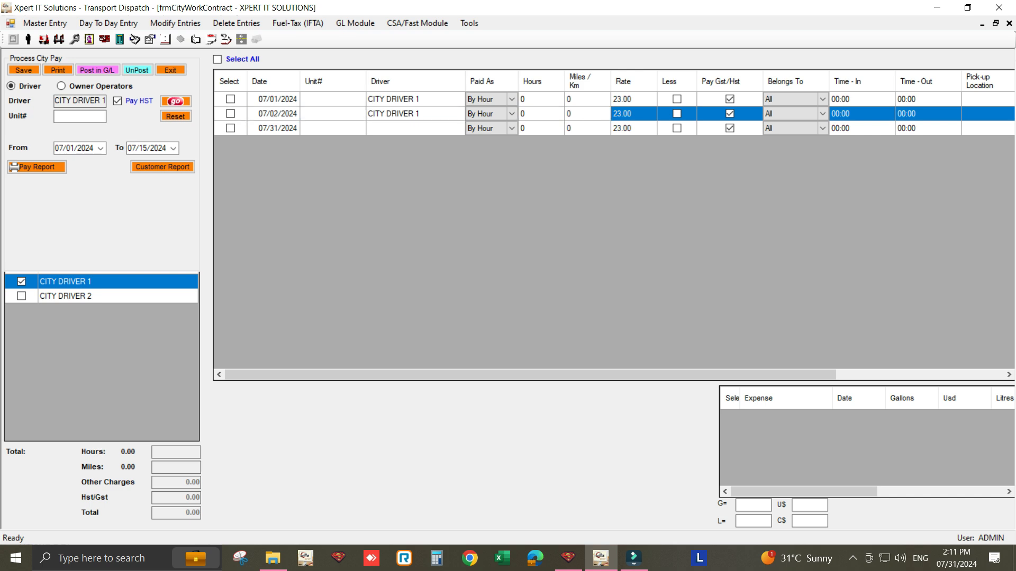
pyautogui.click(294, 129)
pyautogui.click(294, 128)
pyautogui.click(322, 172)
pyautogui.click(294, 143)
pyautogui.click(293, 143)
pyautogui.click(293, 142)
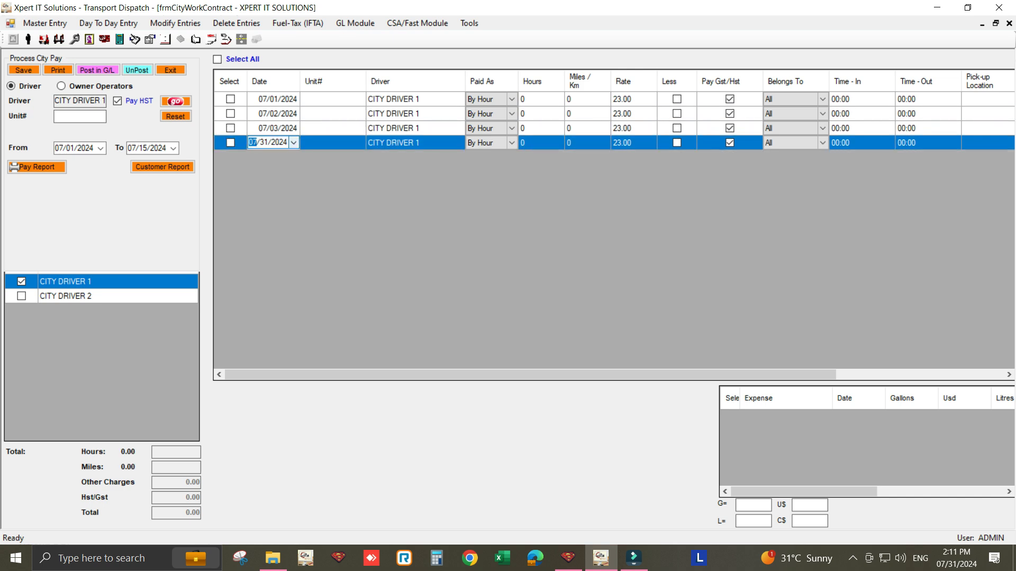
pyautogui.click(293, 143)
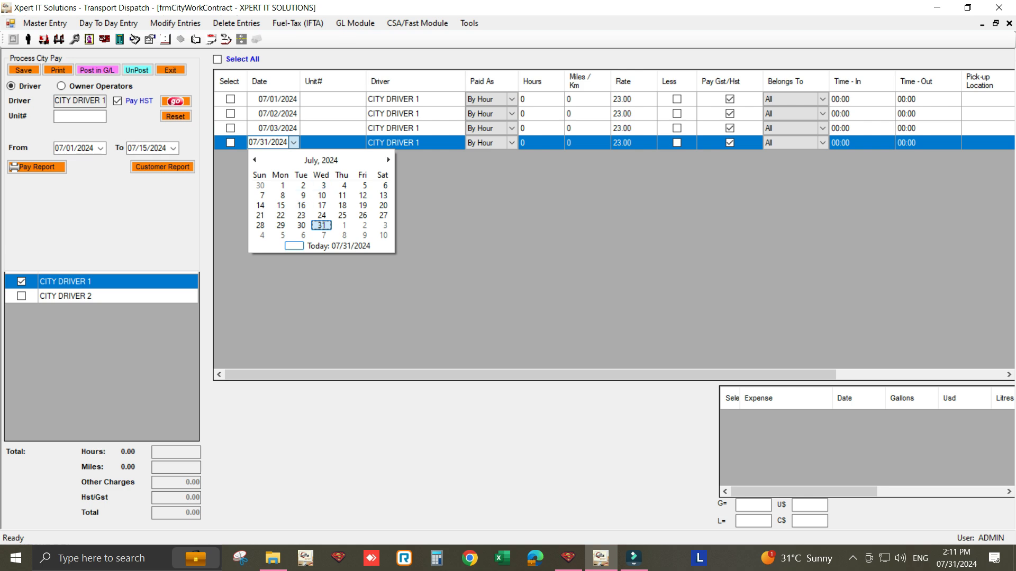
pyautogui.click(332, 100)
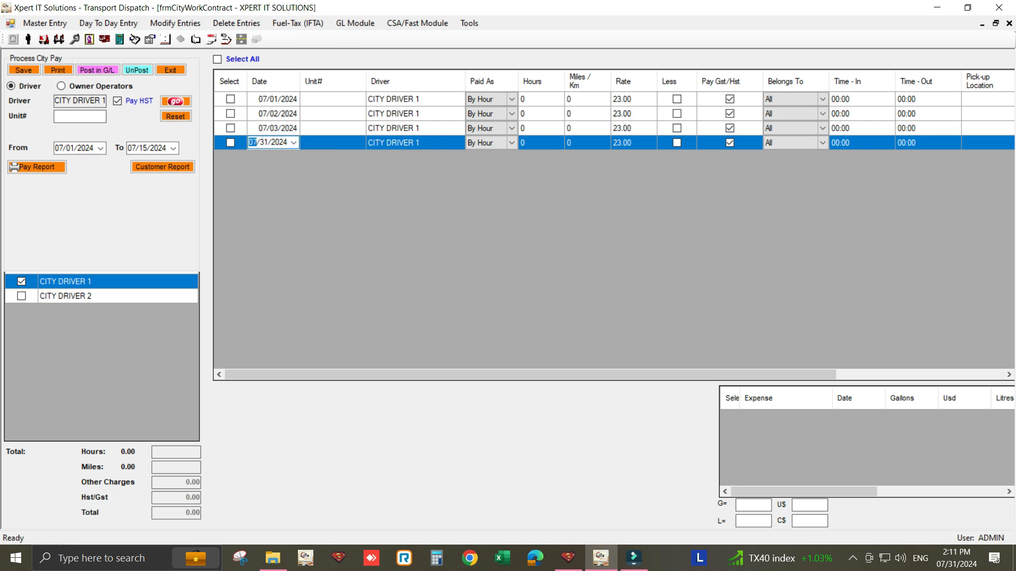
pyautogui.click(332, 99)
# - Enter 8, 5 and 7.5 hours for the 07/01, 07/02 and 07/03/2024 entries respectively
pyautogui.click(541, 99)
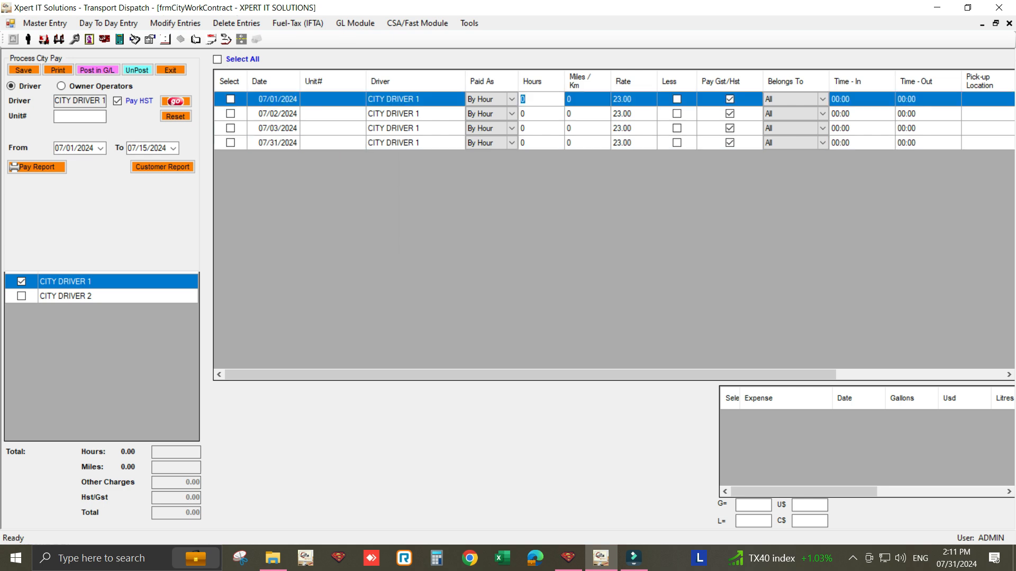
pyautogui.write('8')
pyautogui.press('Down')
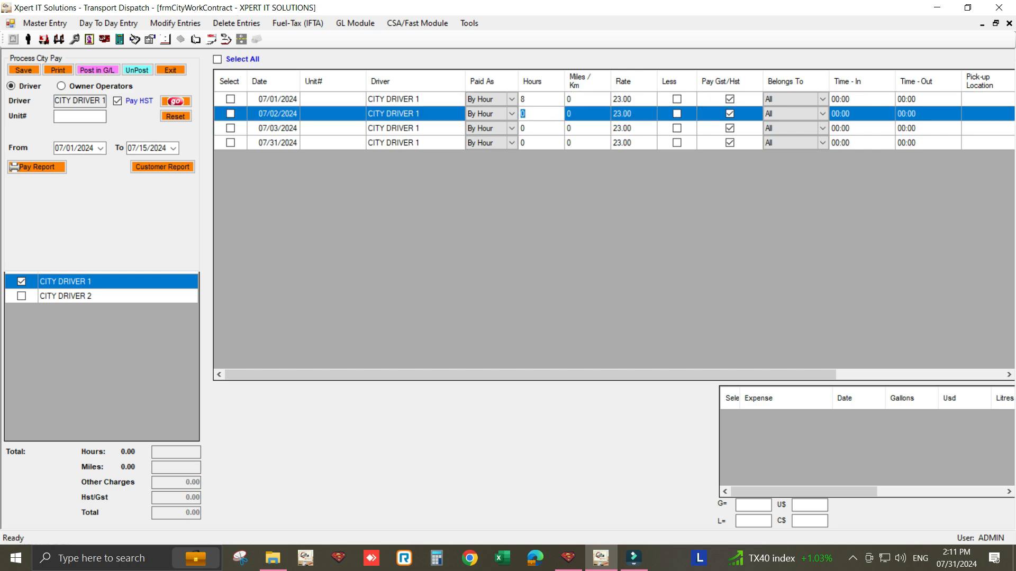
pyautogui.write('5')
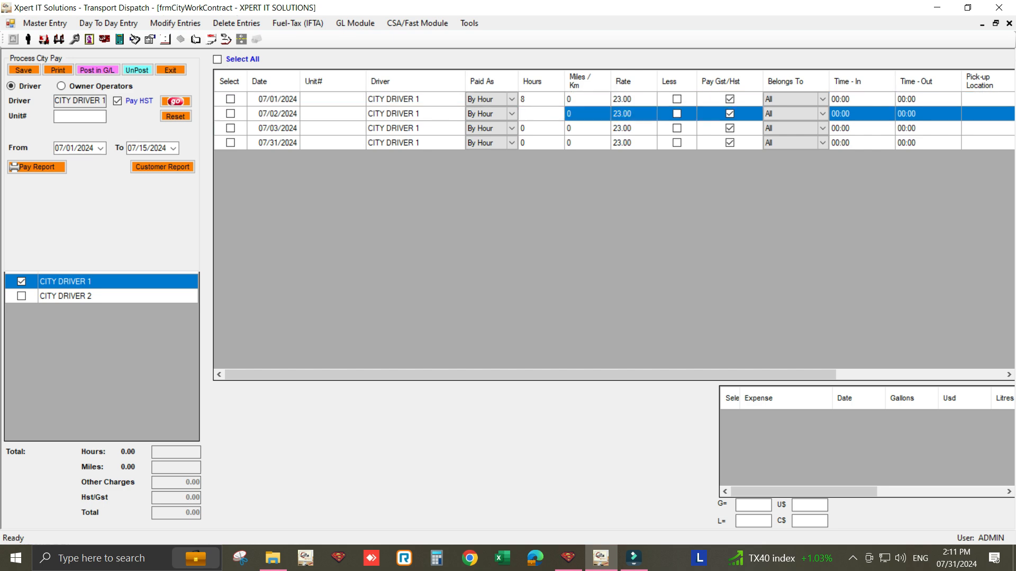
pyautogui.press('Down')
pyautogui.write('7.5')
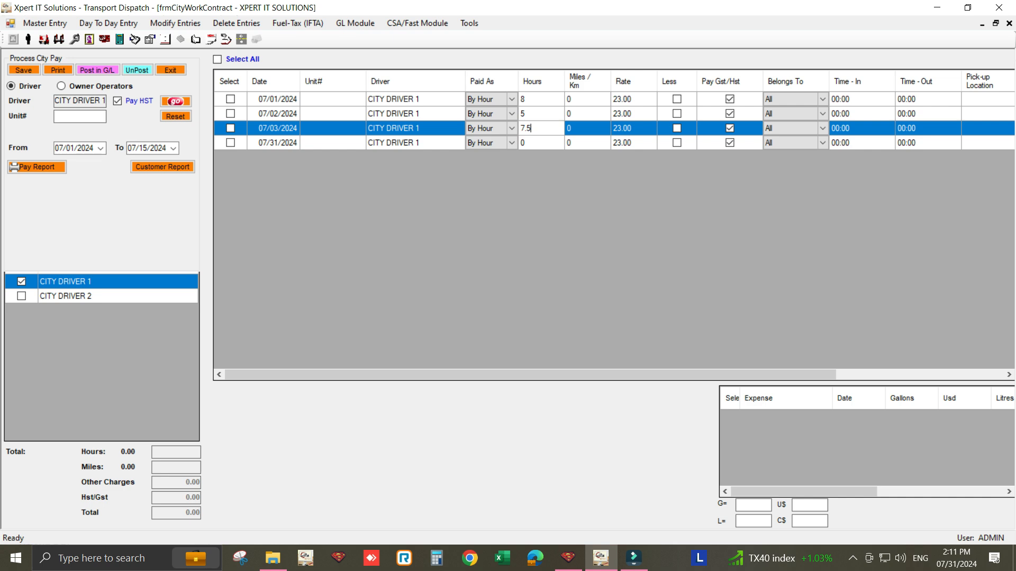
# - Delete the 07/02/2024 and 07/03/2024 work entries of CITY DRIVER 1
pyautogui.moveTo(762, 374); pyautogui.dragTo(952, 374)
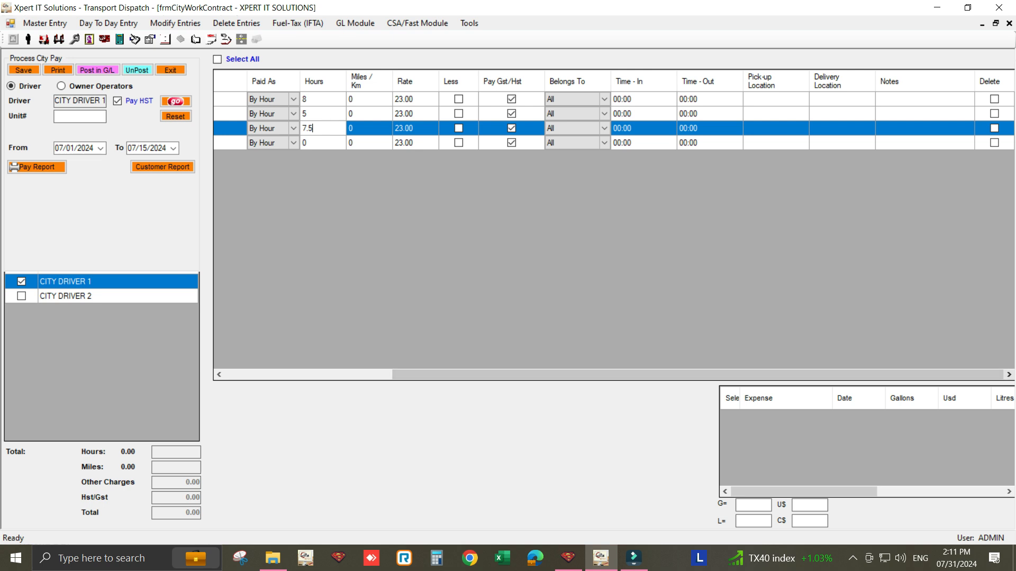
pyautogui.click(994, 113)
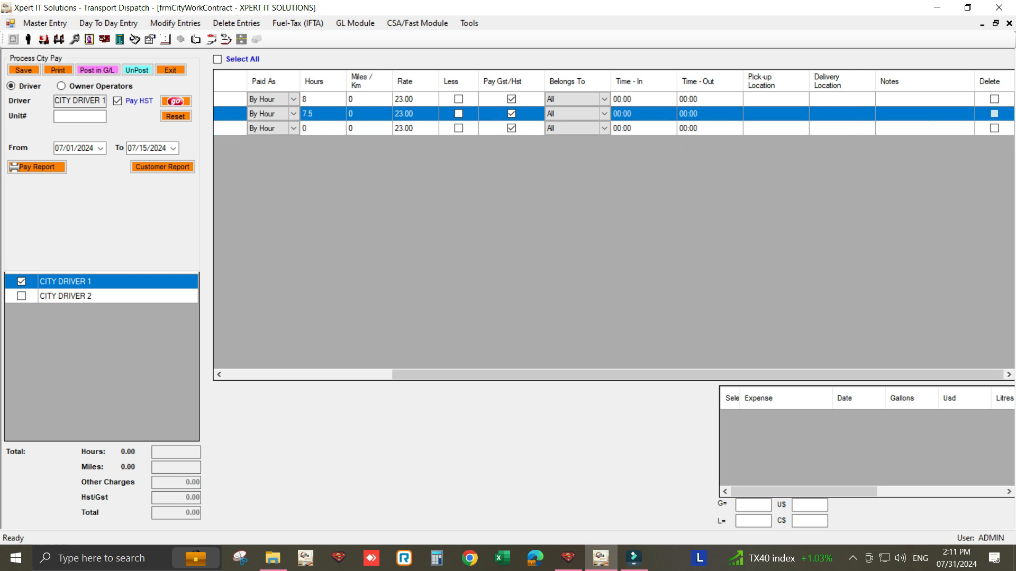
pyautogui.click(994, 114)
pyautogui.moveTo(777, 374); pyautogui.dragTo(587, 375)
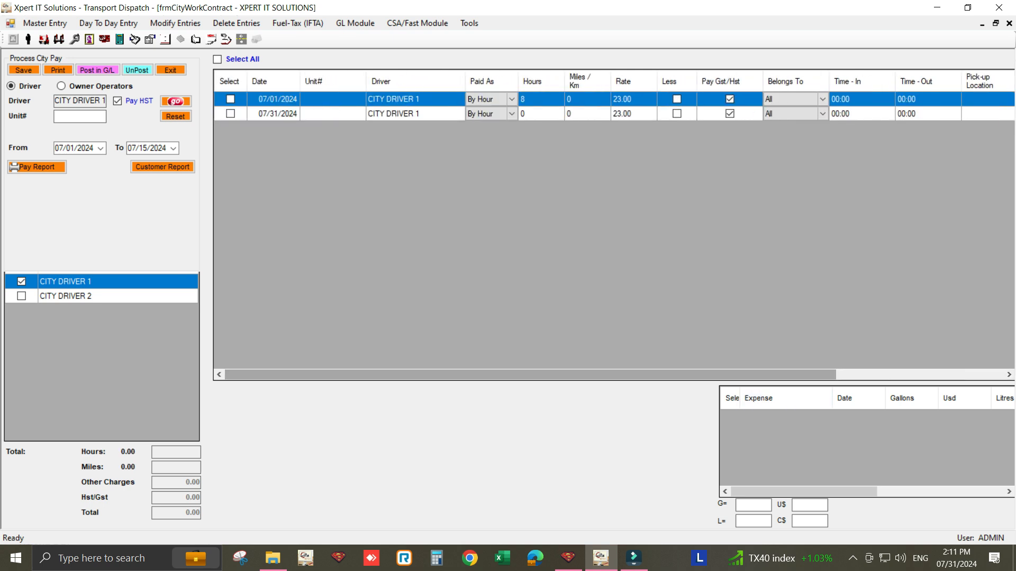
# - Change the first CITY DRIVER 1 entry to 85 hours and date it 07/14/2024
pyautogui.click(539, 99)
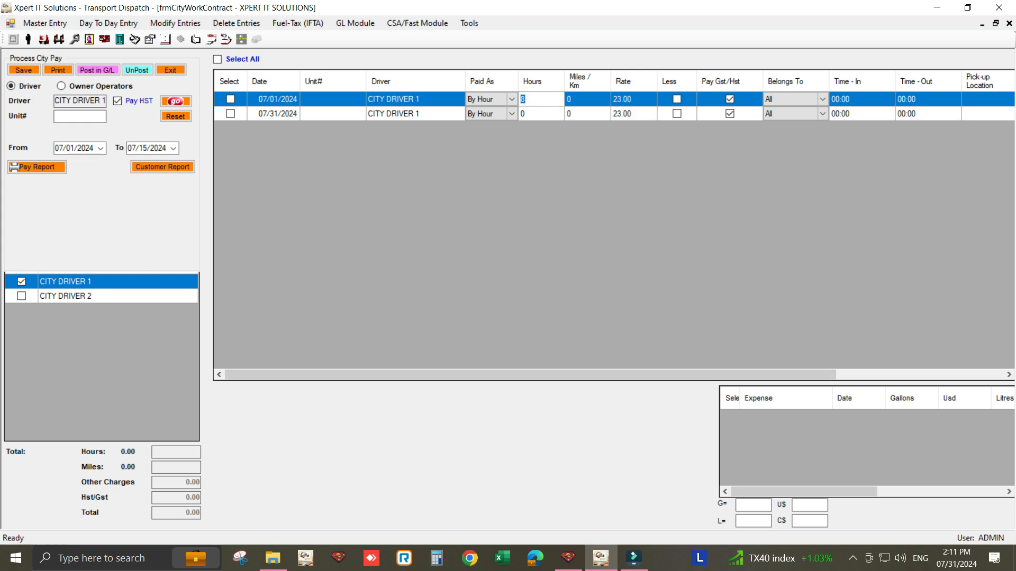
pyautogui.write('85')
pyautogui.click(277, 100)
pyautogui.click(277, 99)
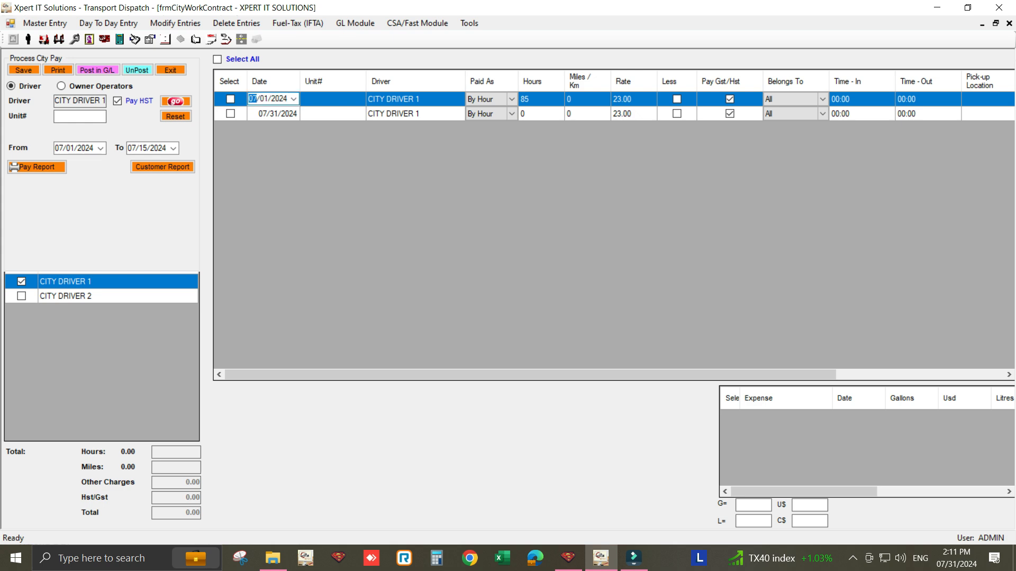
pyautogui.click(294, 100)
pyautogui.click(260, 162)
# - Examine the Notes field and the remaining columns of the 07/14/2024 entry
pyautogui.moveTo(603, 374); pyautogui.dragTo(778, 392)
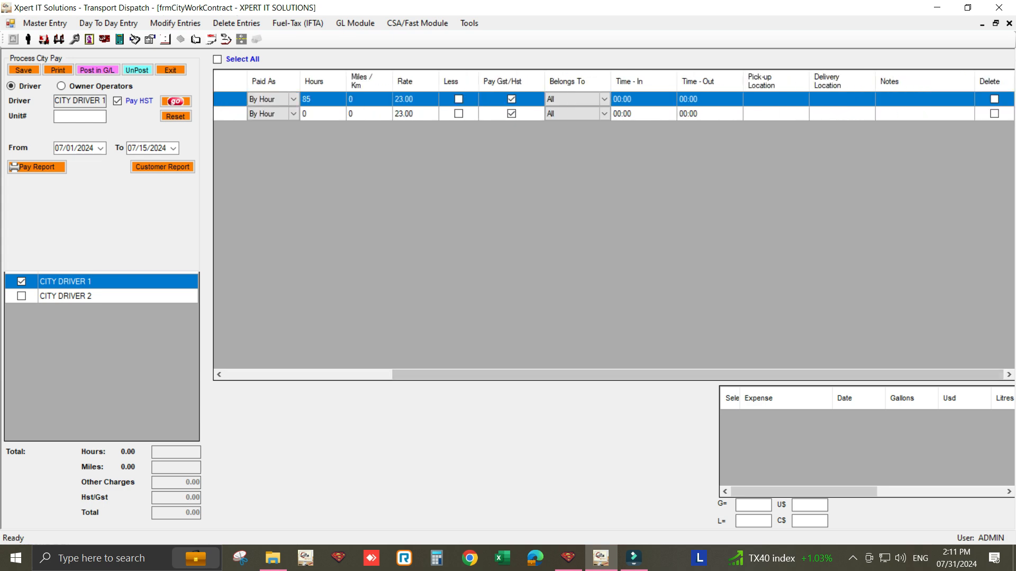
pyautogui.click(925, 100)
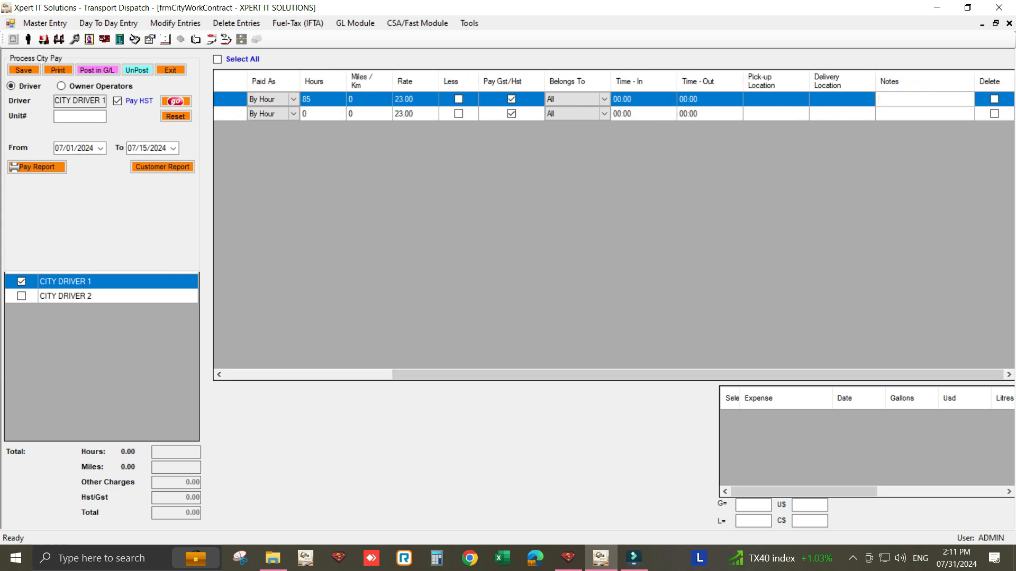
pyautogui.moveTo(751, 374); pyautogui.dragTo(576, 375)
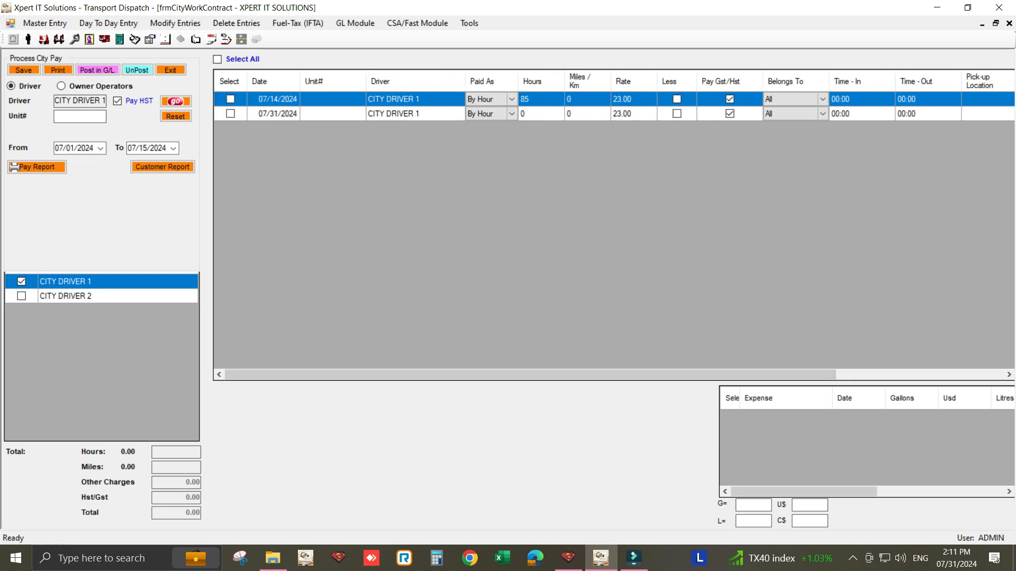
# - Post the 07/14/2024 entry of CITY DRIVER 1 to the general ledger and view its printable pay statement
pyautogui.click(230, 99)
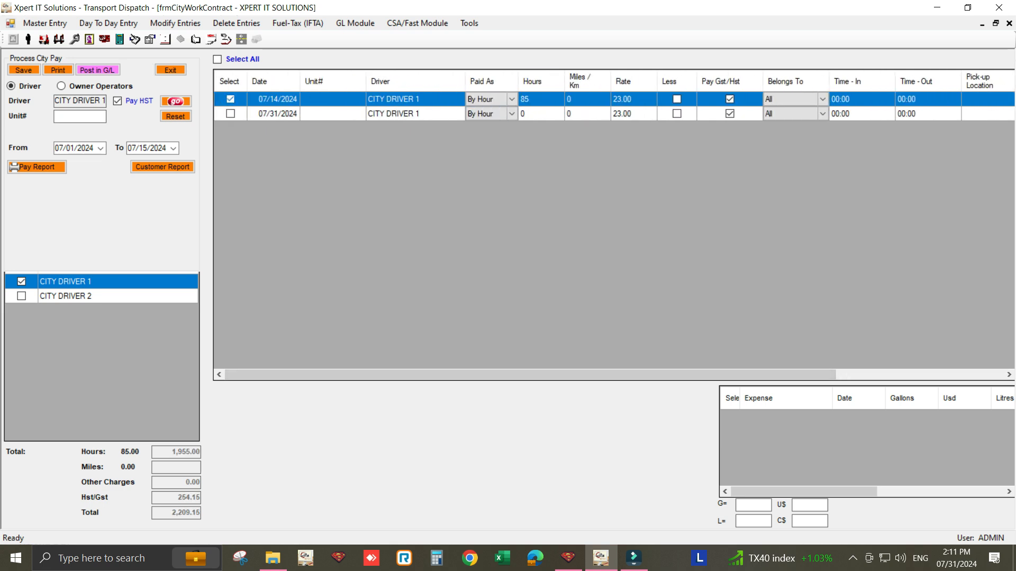
pyautogui.click(98, 70)
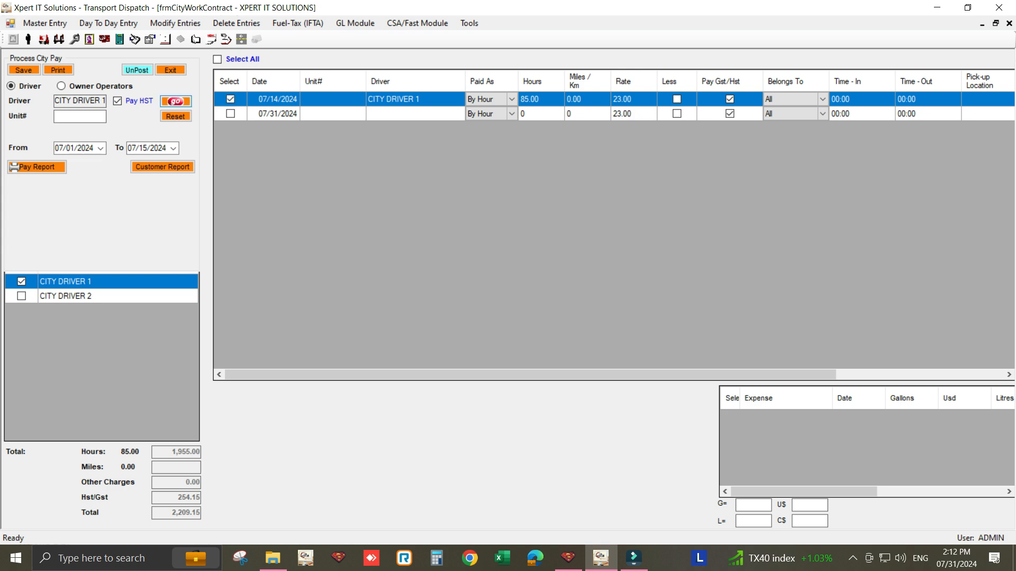
pyautogui.click(58, 69)
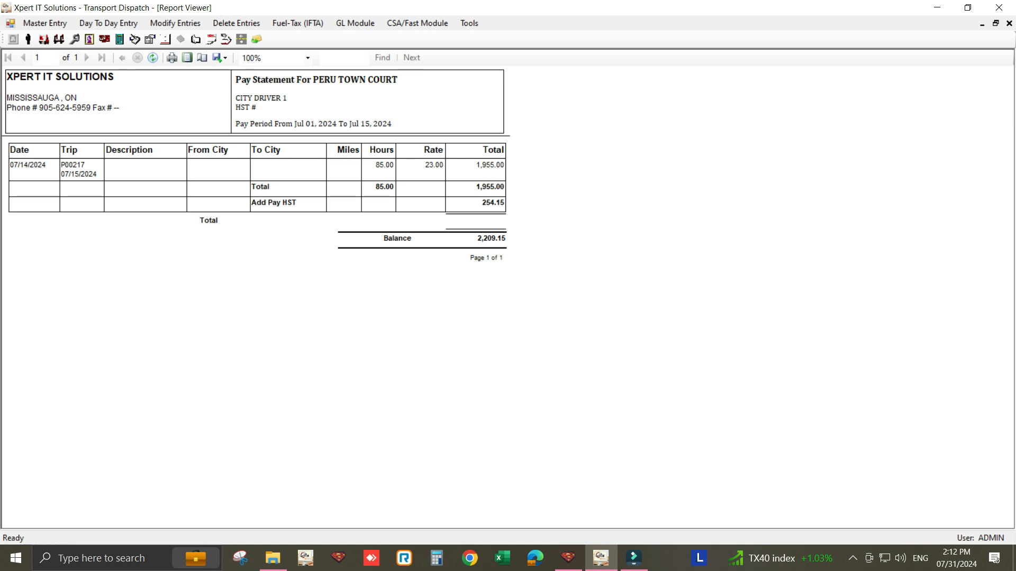
pyautogui.click(1009, 23)
pyautogui.click(170, 70)
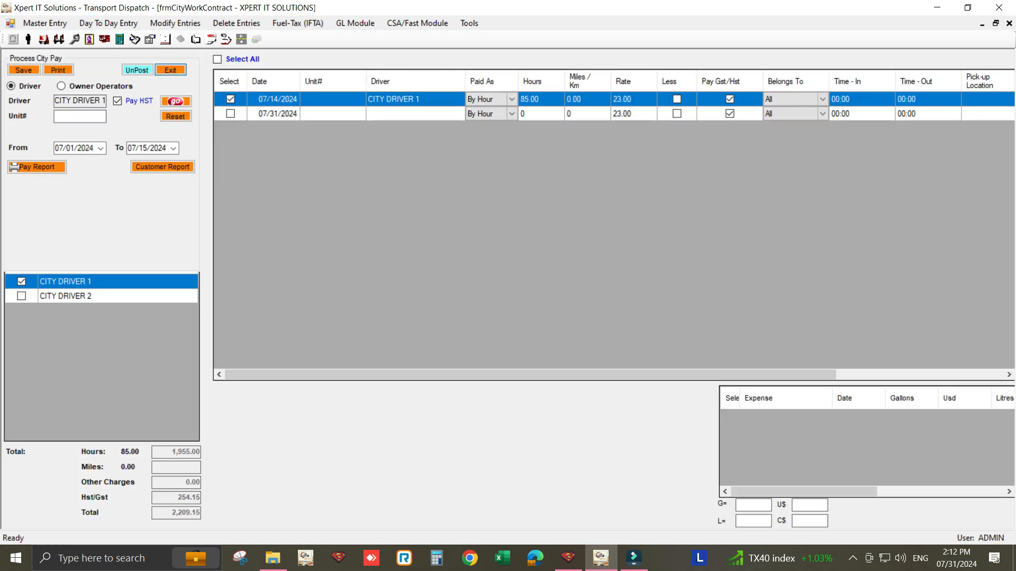
# - Open the Payment To Vendor form
pyautogui.click(108, 23)
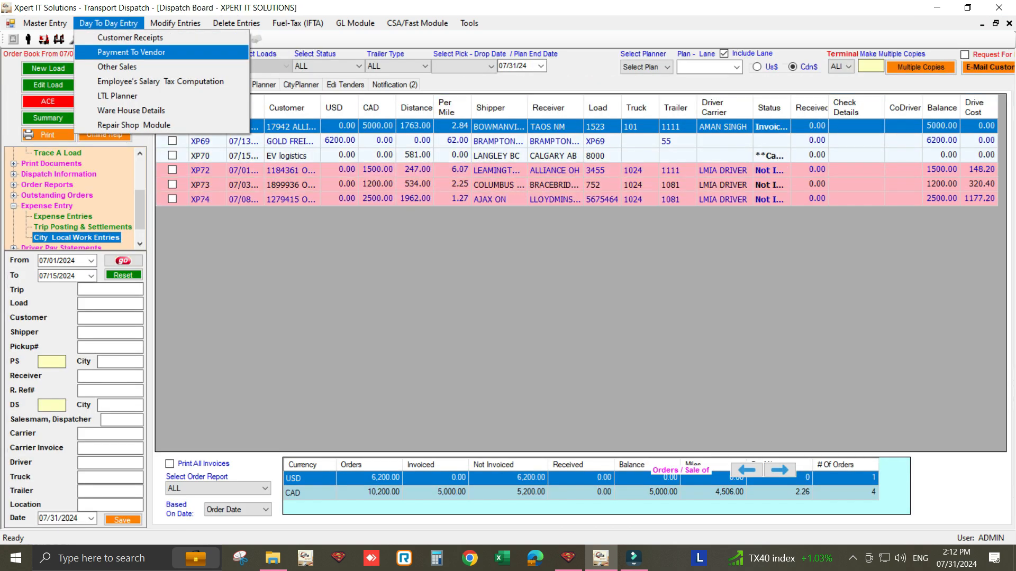
pyautogui.click(131, 53)
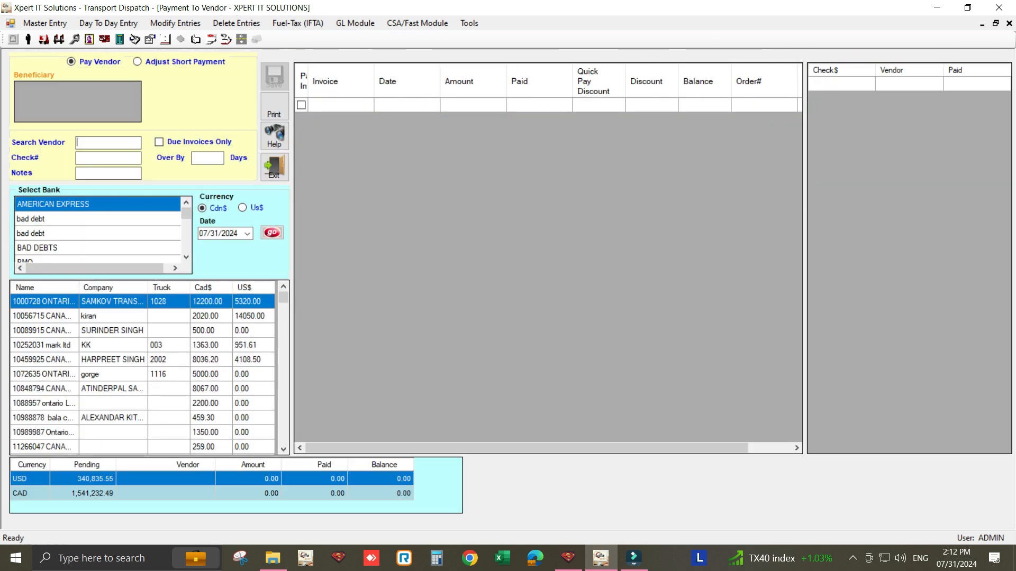
# - Search for the vendor PERU, load PERU TOWN COURT's pending invoice and choose HDFC as the paying bank
pyautogui.write('PERU')
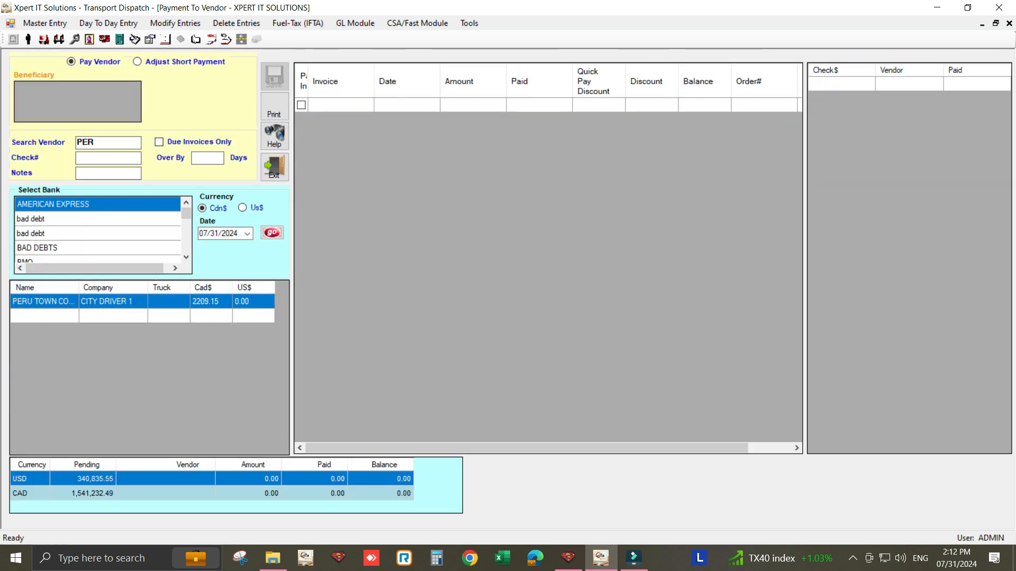
pyautogui.press('Return')
pyautogui.scroll(-2, 68, 219)
pyautogui.doubleClick(69, 219)
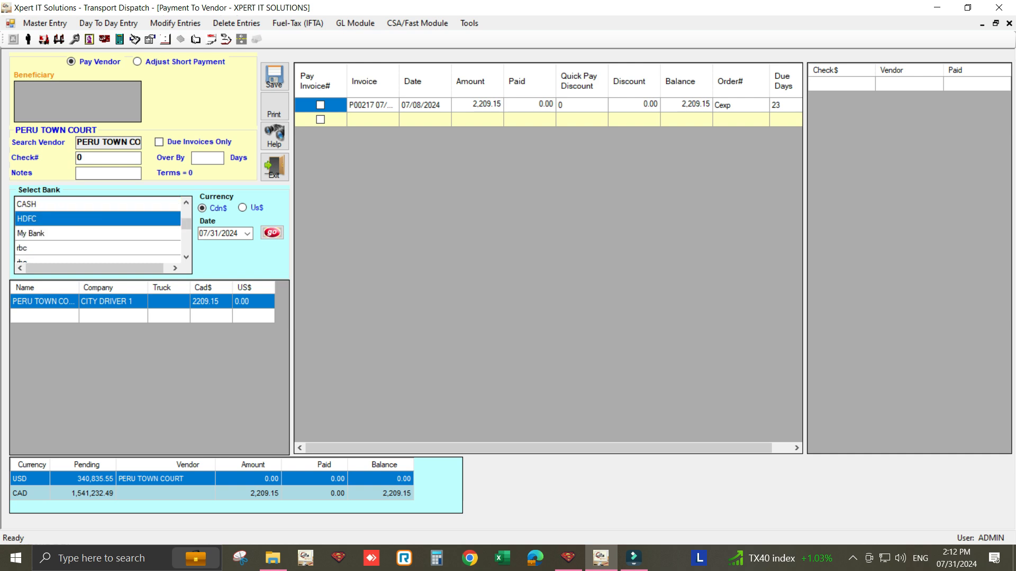
# - Pay the 07/08/2024 invoice with check number 111 dated 07/31/2024, view the check printout and close the payment form
pyautogui.write('111')
pyautogui.click(247, 234)
pyautogui.click(272, 315)
pyautogui.click(320, 104)
pyautogui.click(274, 108)
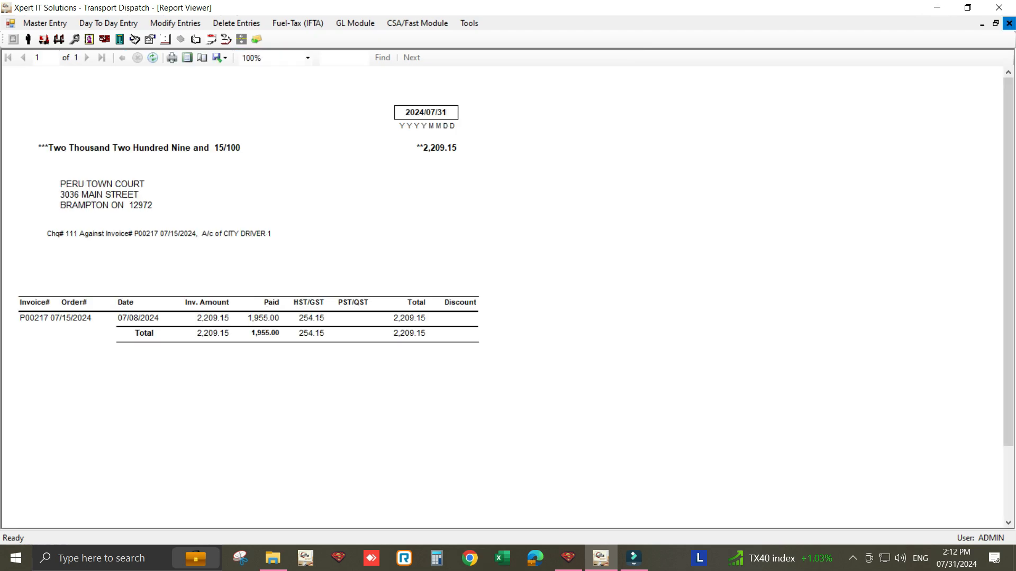
pyautogui.click(1009, 23)
pyautogui.click(274, 167)
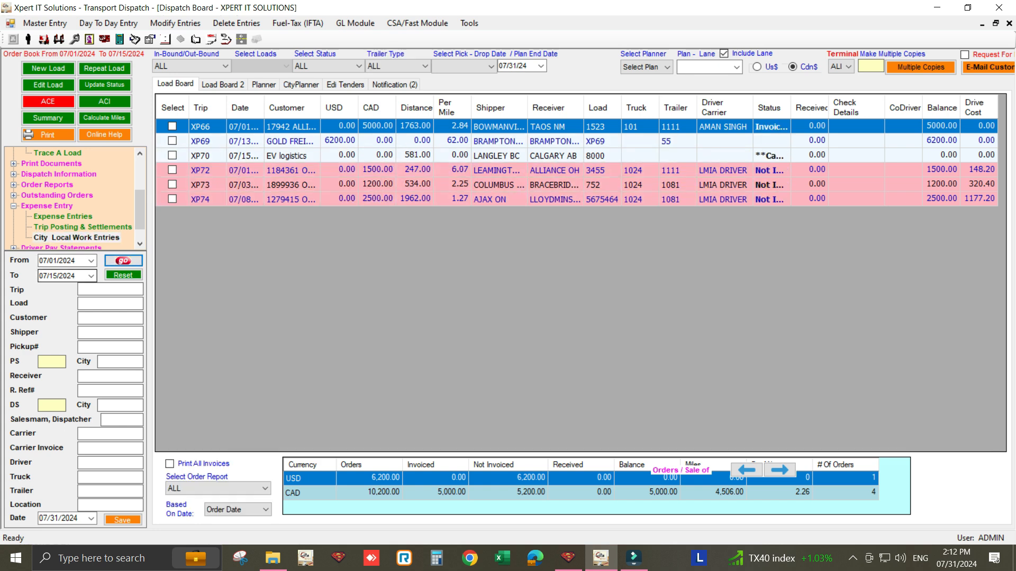
# - Open City Local Work Entries and find and select CITY DRIVER 2
pyautogui.doubleClick(77, 237)
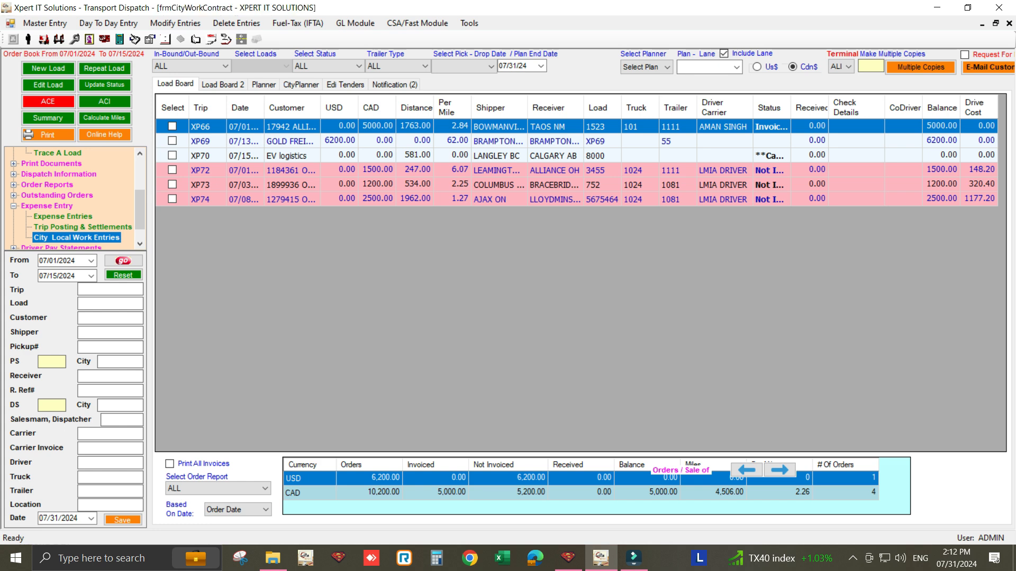
pyautogui.write('C')
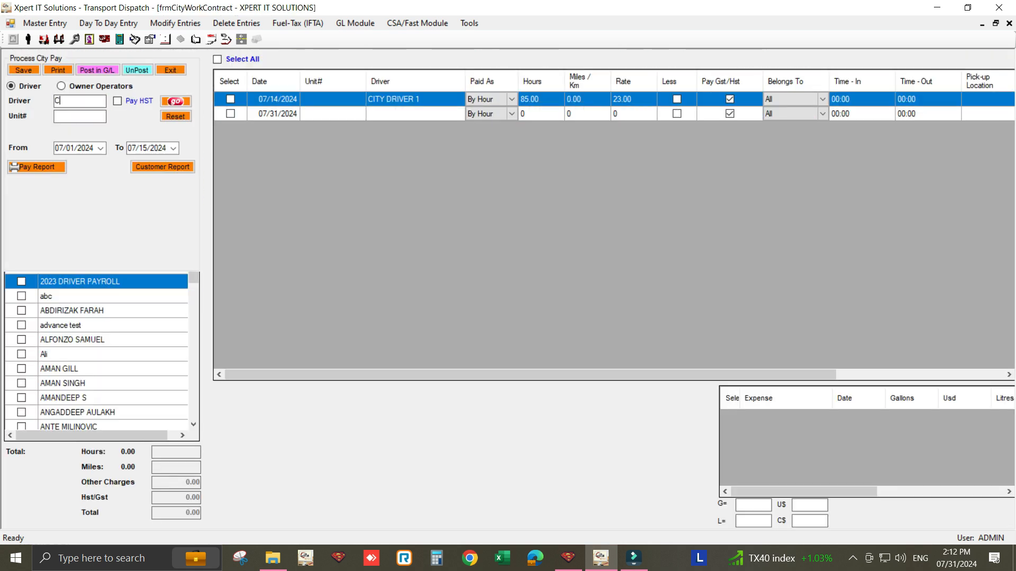
pyautogui.write('ITY')
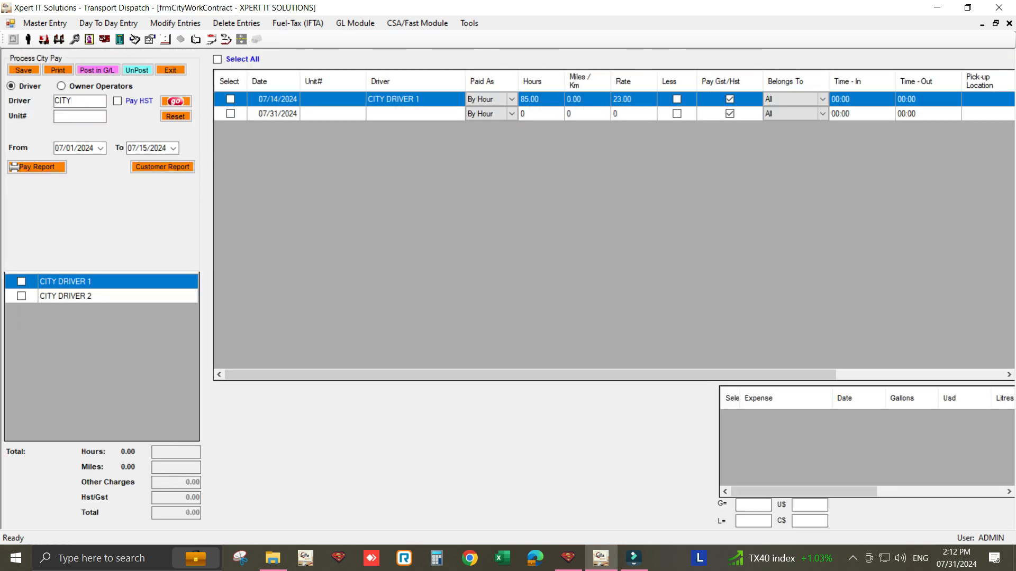
pyautogui.click(21, 296)
# - Fill in a work entry for CITY DRIVER 2 dated 07/14/2024 with 90 hours
pyautogui.click(292, 100)
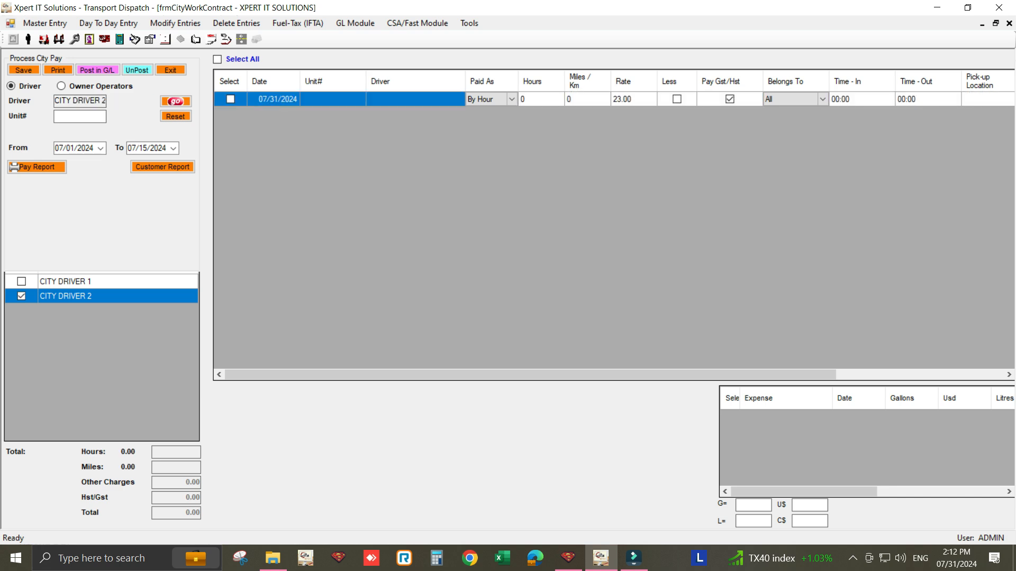
pyautogui.click(293, 100)
pyautogui.click(294, 99)
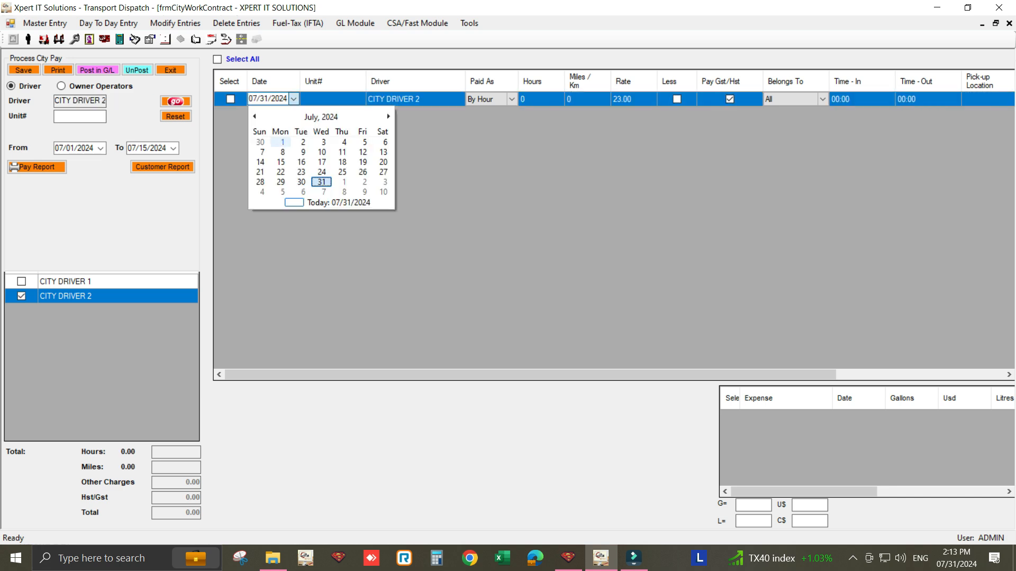
pyautogui.click(260, 162)
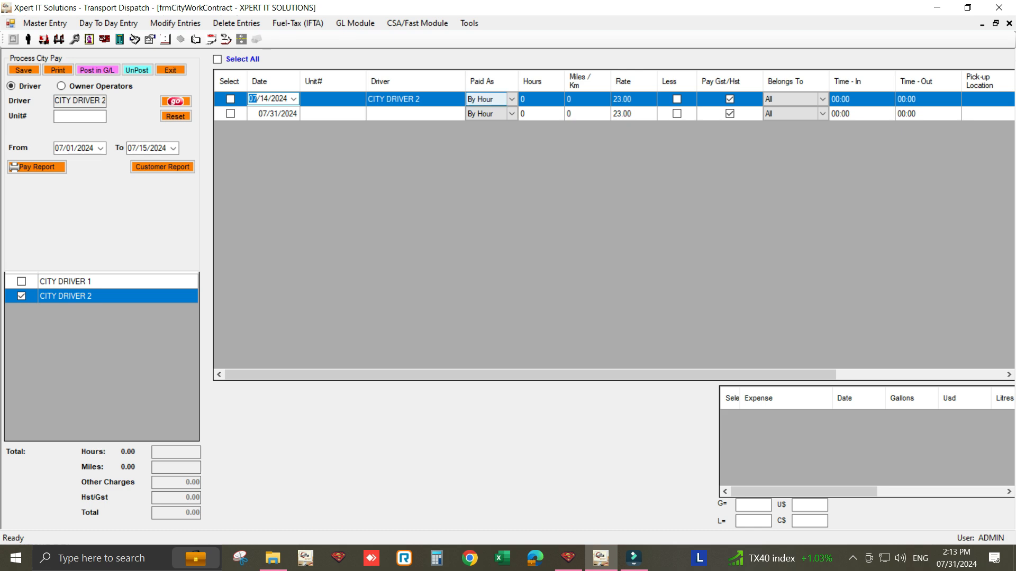
pyautogui.doubleClick(537, 100)
pyautogui.write('90')
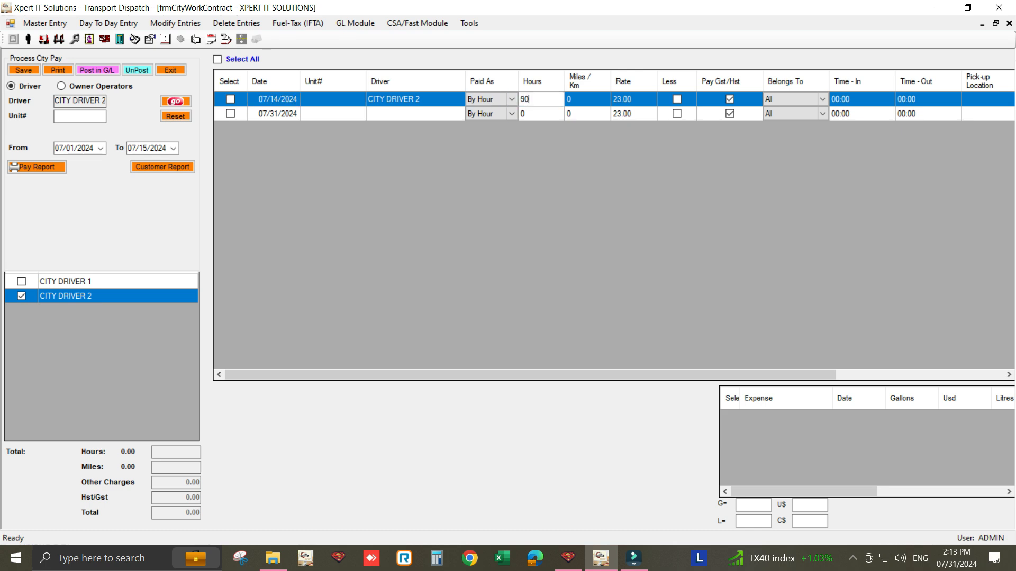
# - Post CITY DRIVER 2's 07/14/2024 entry to the general ledger and exit the city work form
pyautogui.click(230, 100)
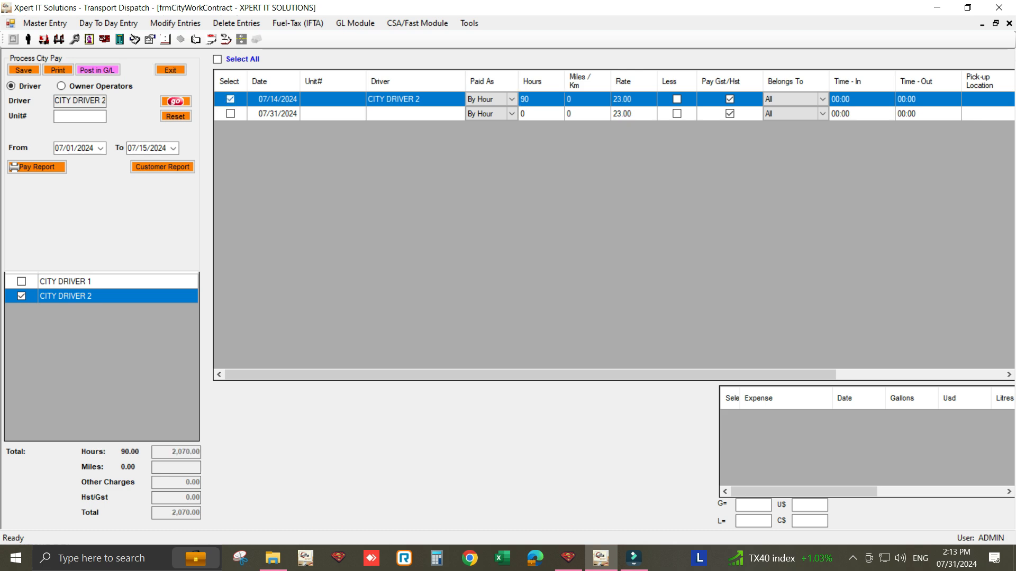
pyautogui.click(97, 70)
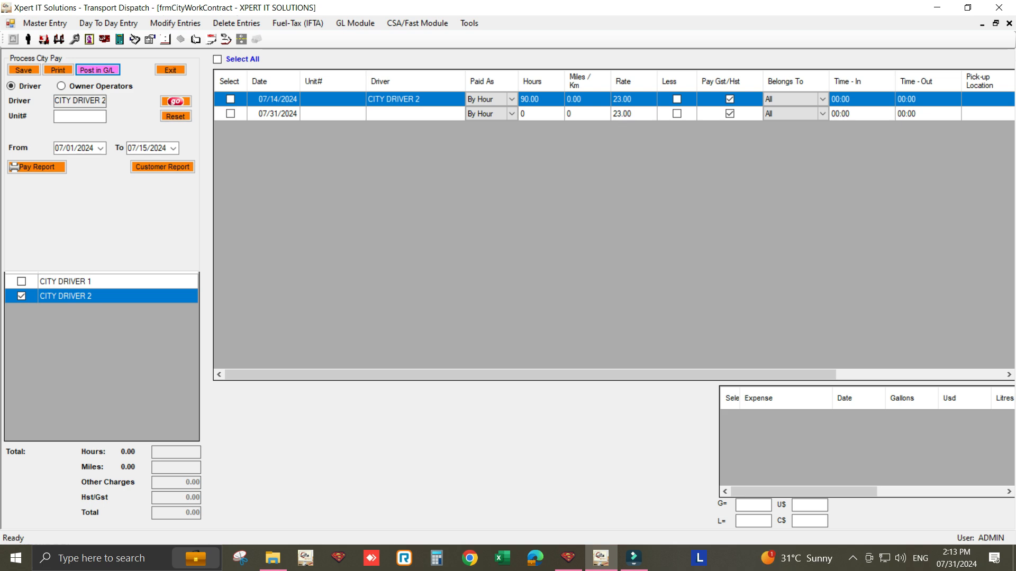
pyautogui.click(170, 70)
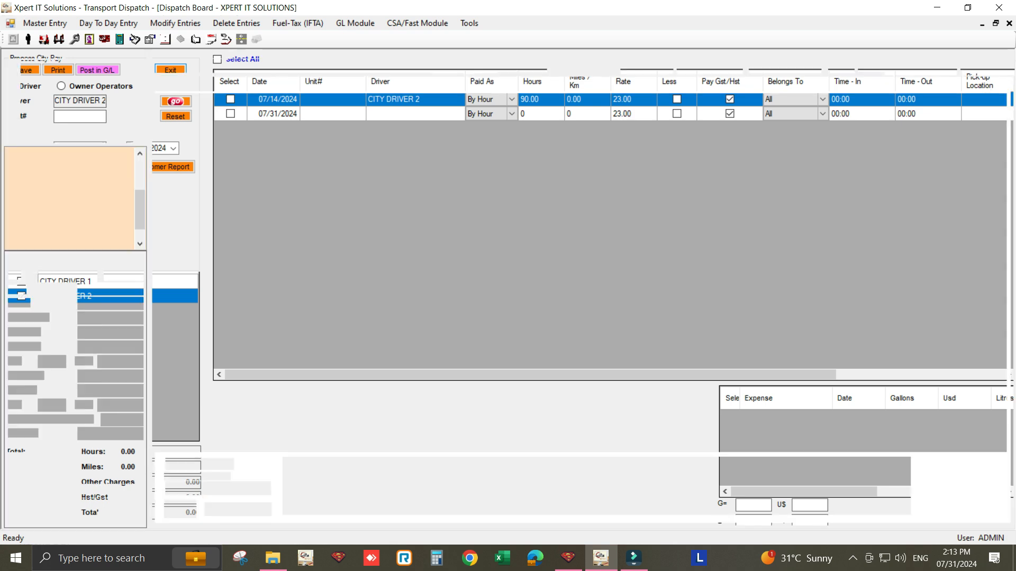
# - Open Employee's Salary Tax Computation and load the employees for the pay period 07/01/2024 to 07/15/2024
pyautogui.click(108, 23)
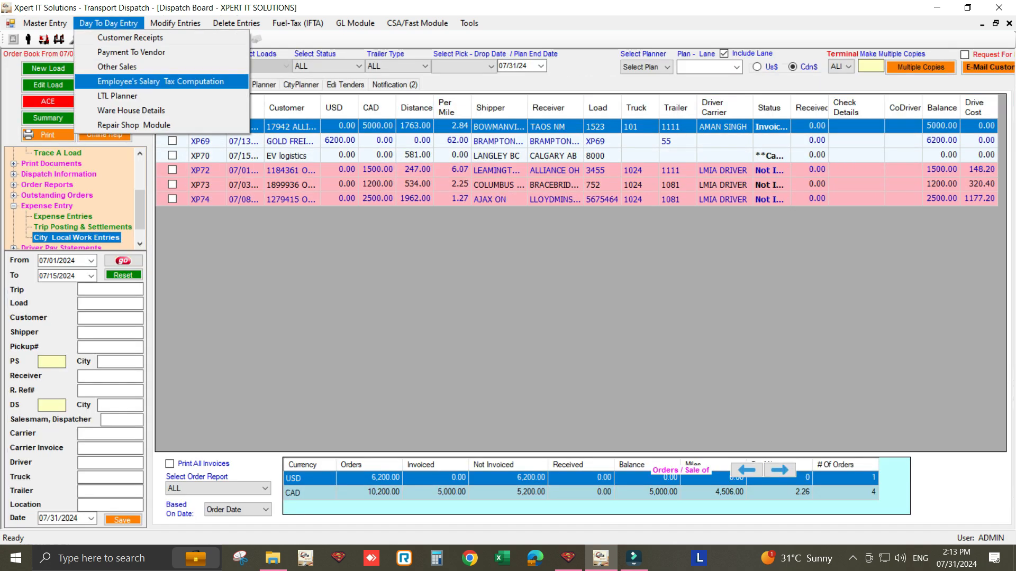
pyautogui.click(161, 82)
pyautogui.click(76, 152)
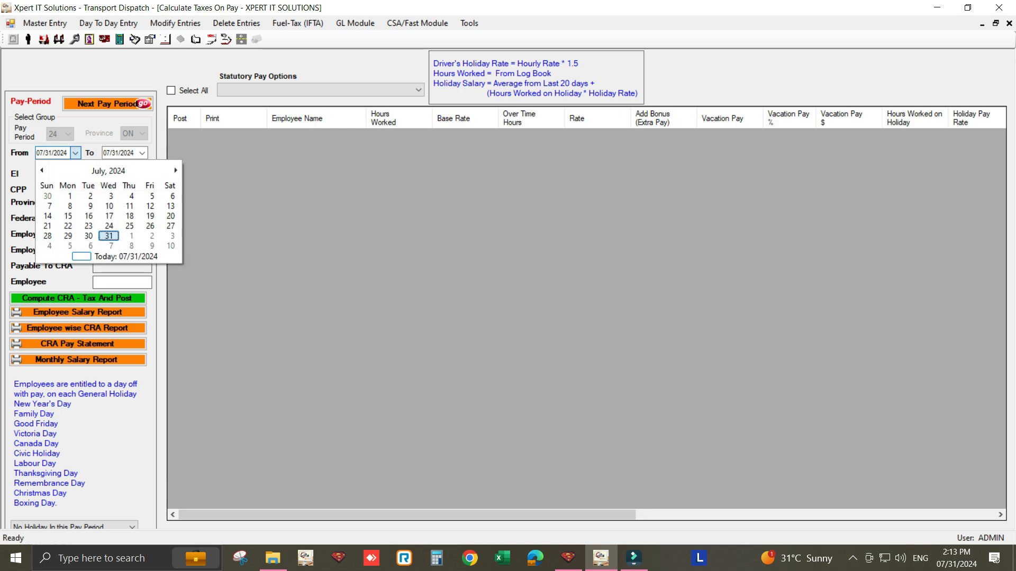
pyautogui.click(69, 196)
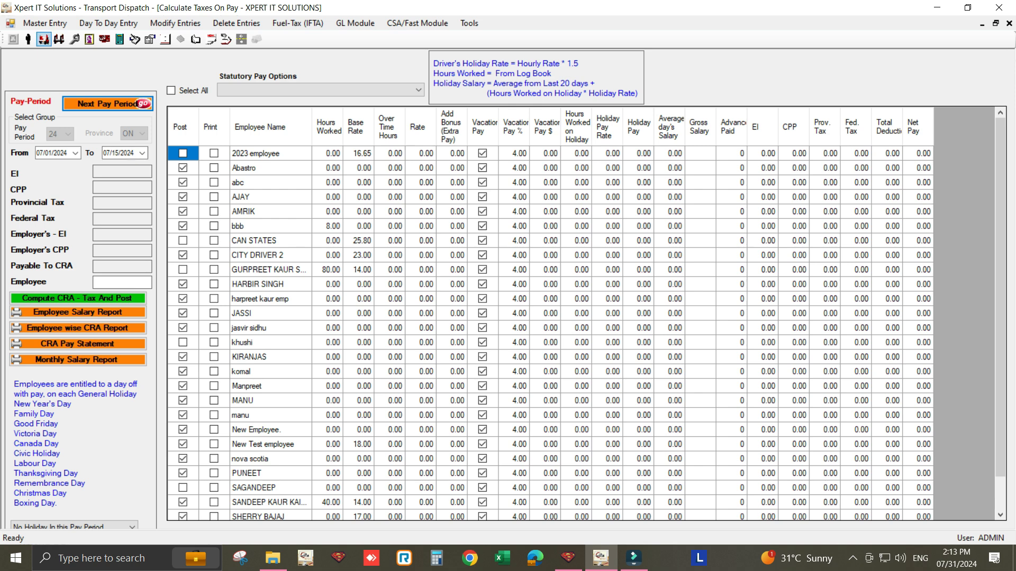
# - Go through the 12, 24, 26 and 52 options for pay periods in a year in Company Details, select 24 and close the form
pyautogui.click(45, 23)
pyautogui.click(69, 154)
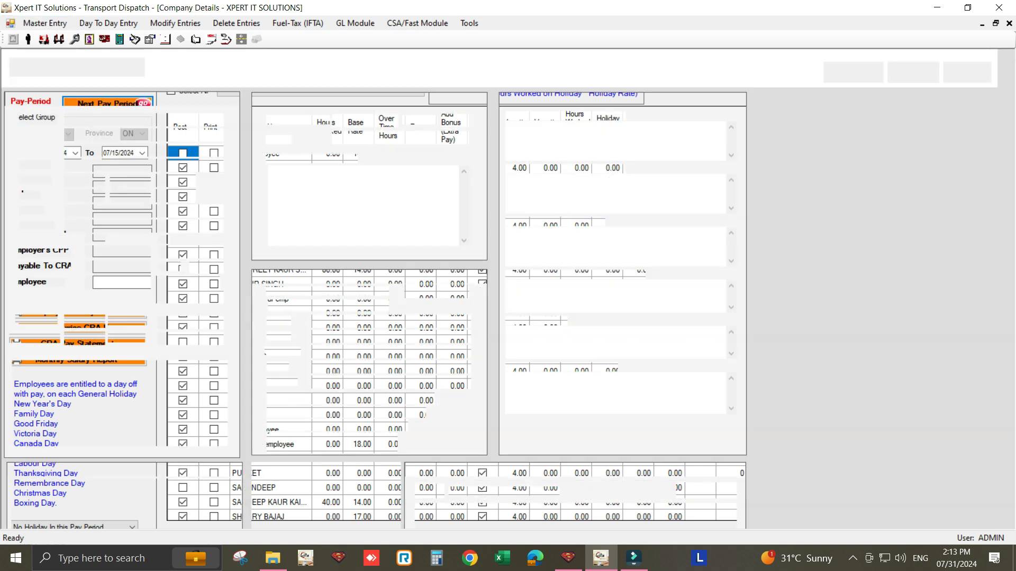
pyautogui.click(462, 292)
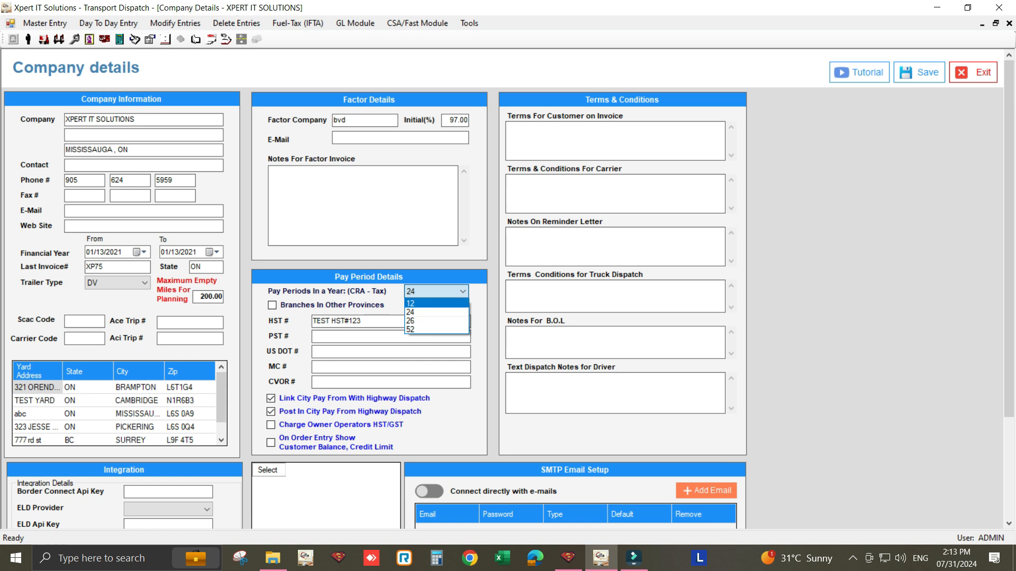
pyautogui.press('Return')
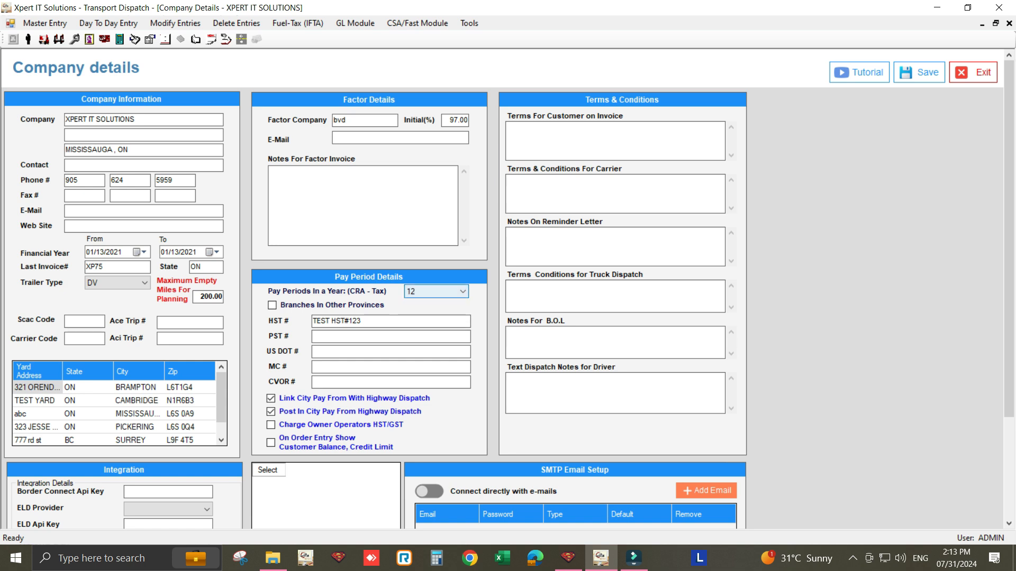
pyautogui.click(461, 291)
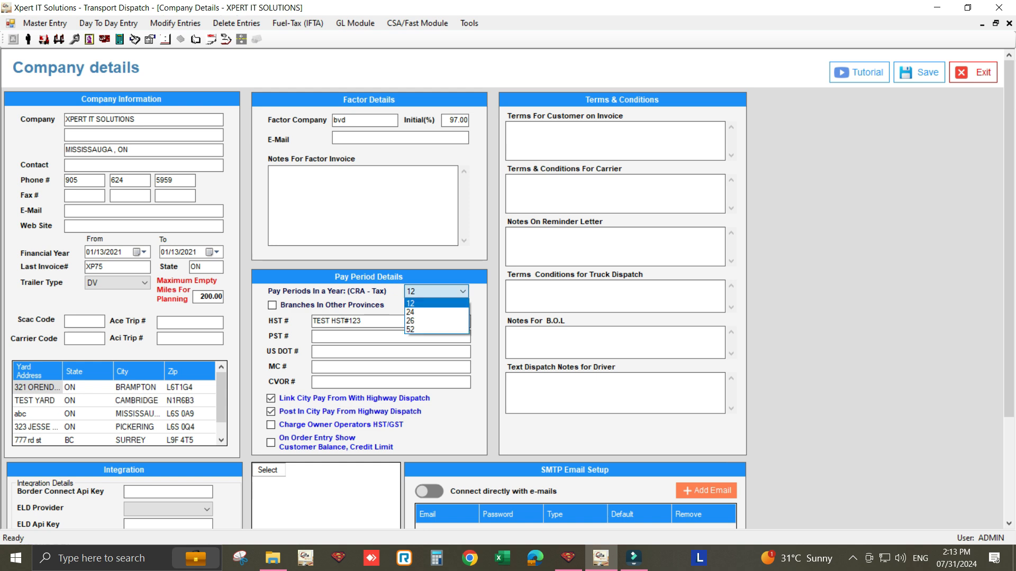
pyautogui.press('Down')
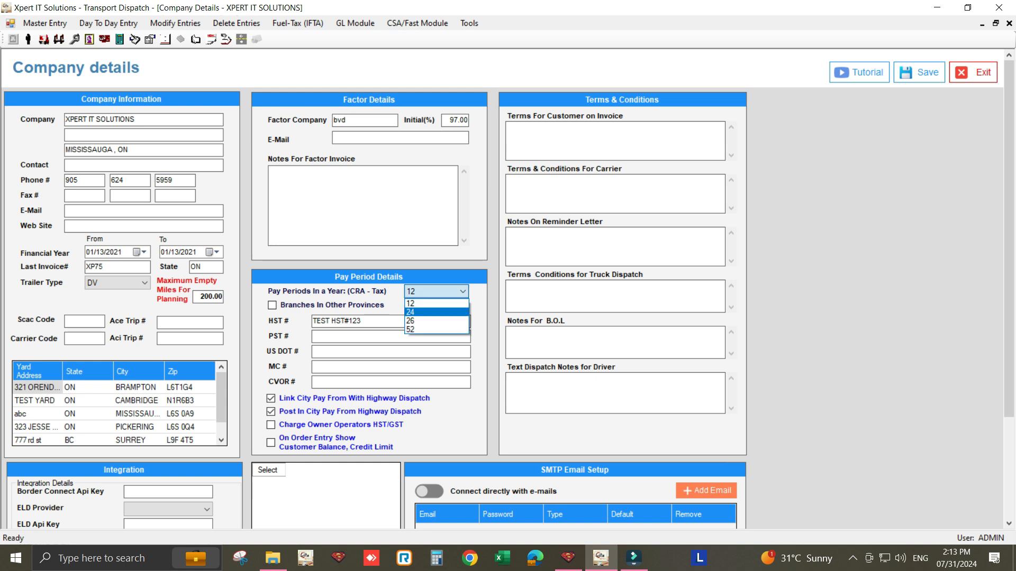
pyautogui.press('Down')
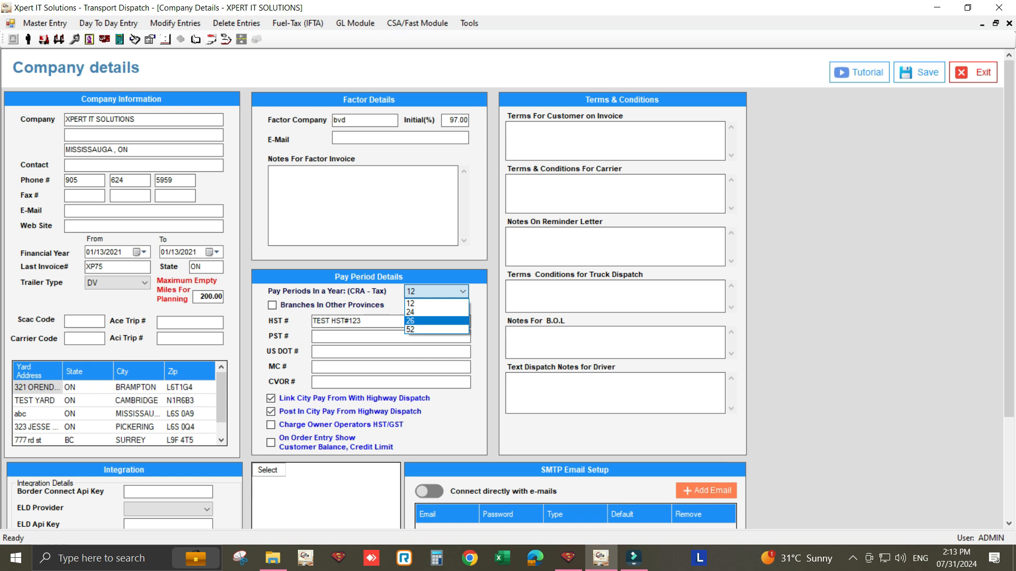
pyautogui.press('Down')
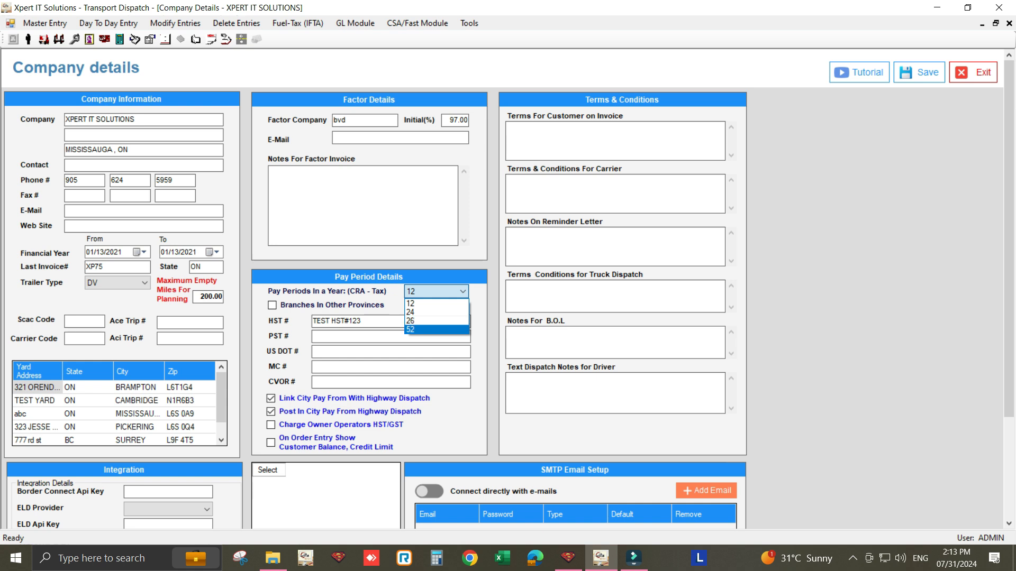
pyautogui.press('Up')
pyautogui.press('Up')
pyautogui.press('Return')
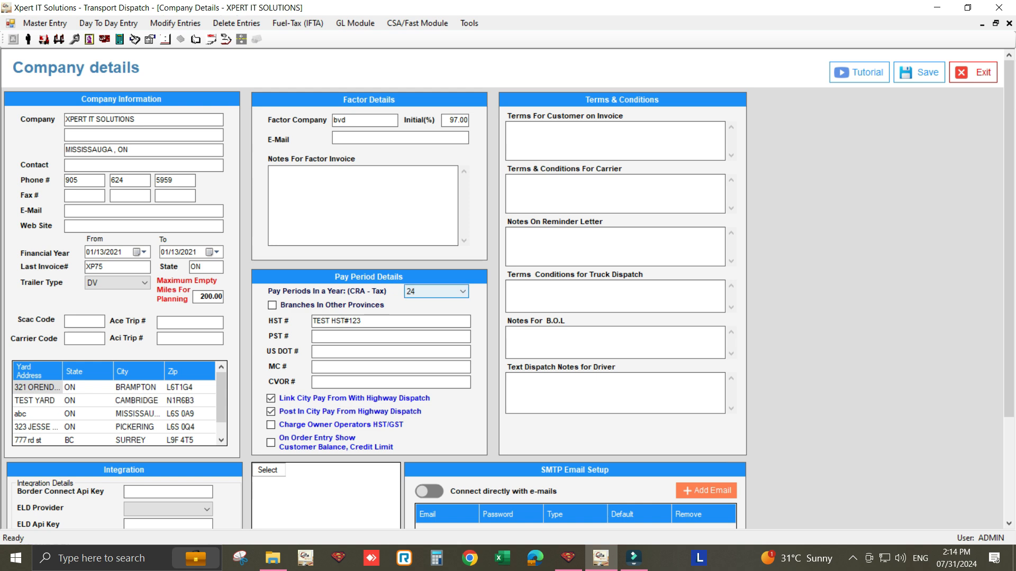
pyautogui.click(973, 73)
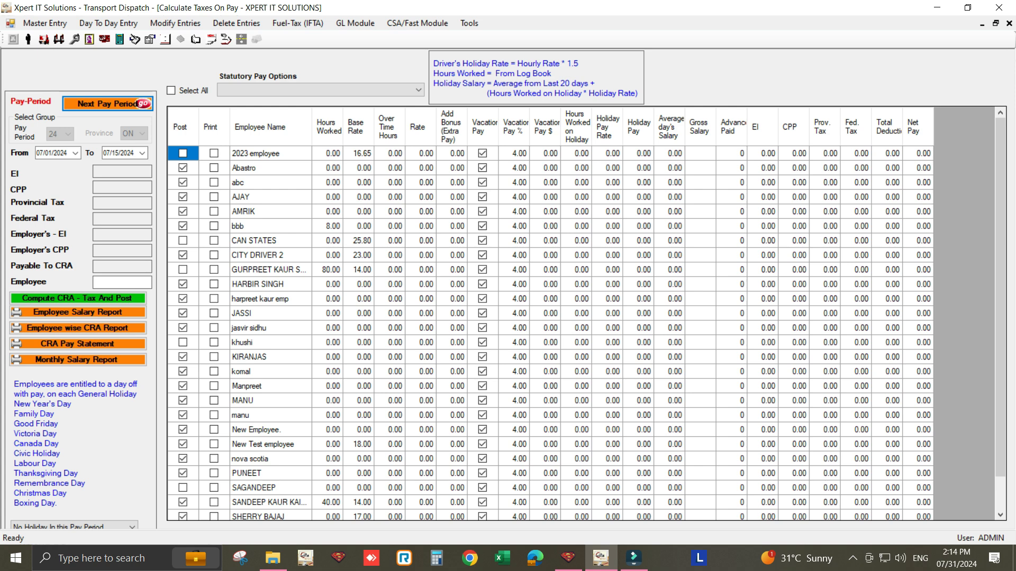
# - Clear the Post mark for all employees and mark only CITY DRIVER 2 for posting
pyautogui.click(171, 91)
pyautogui.click(171, 90)
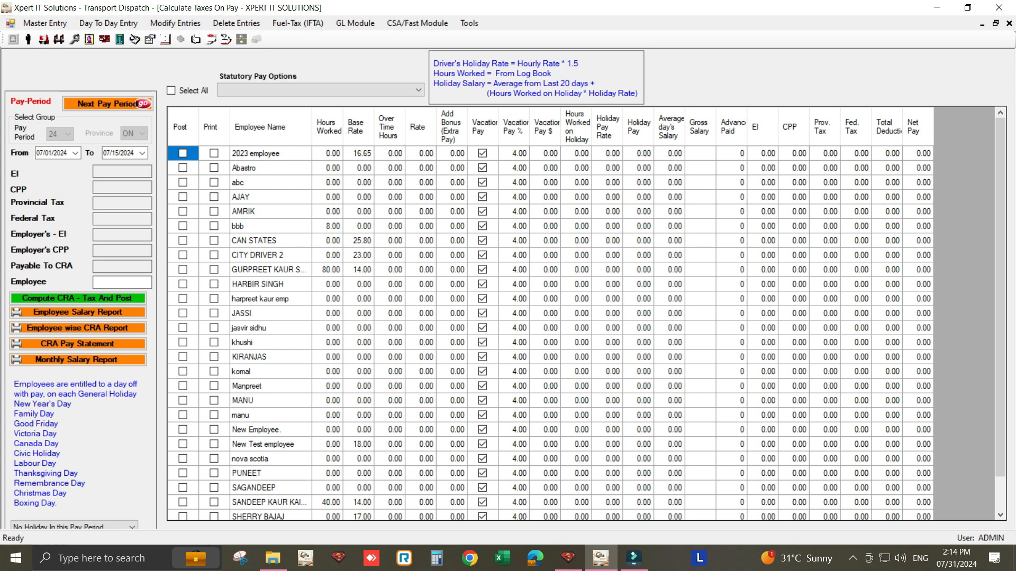
pyautogui.click(183, 255)
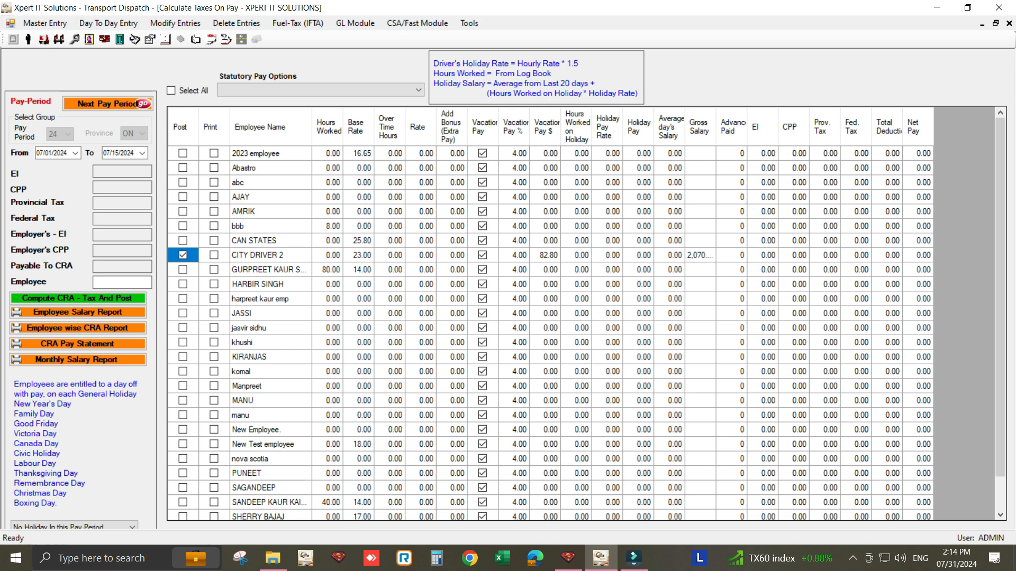
# - Check CITY DRIVER 2's gross salary, compute and post the CRA tax, and close the tax computation form
pyautogui.click(700, 255)
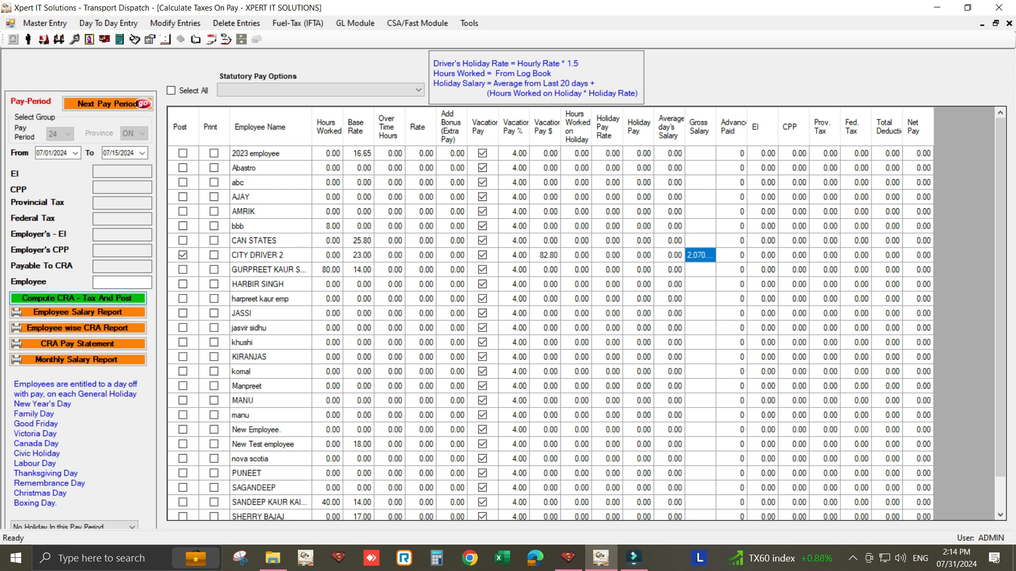
pyautogui.click(78, 298)
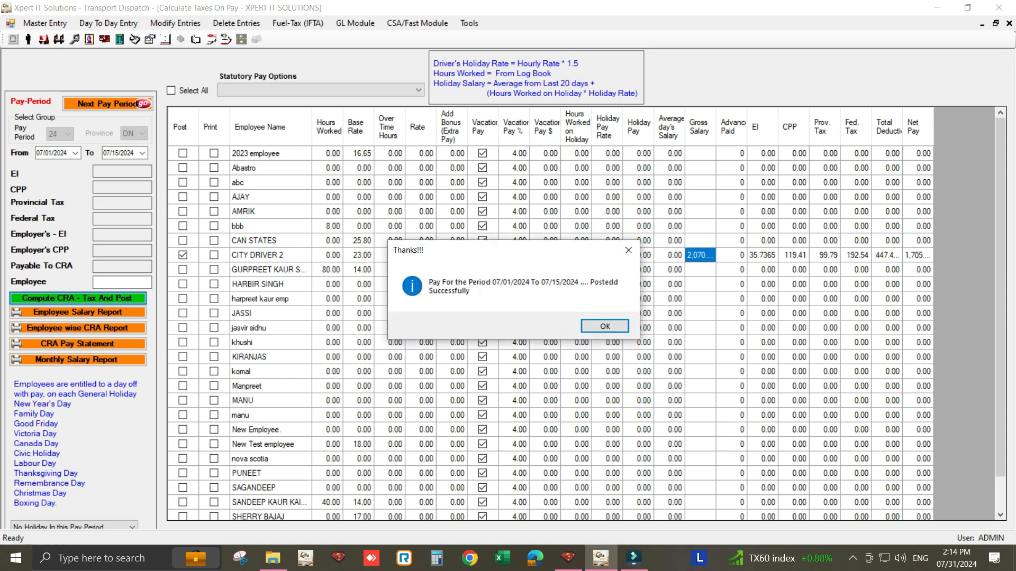
pyautogui.click(604, 326)
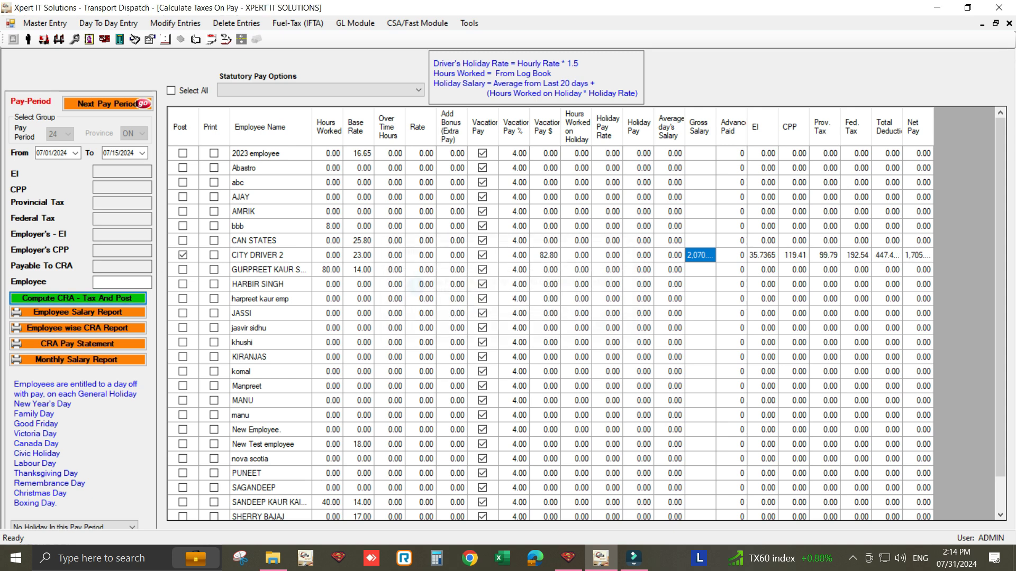
pyautogui.click(1009, 23)
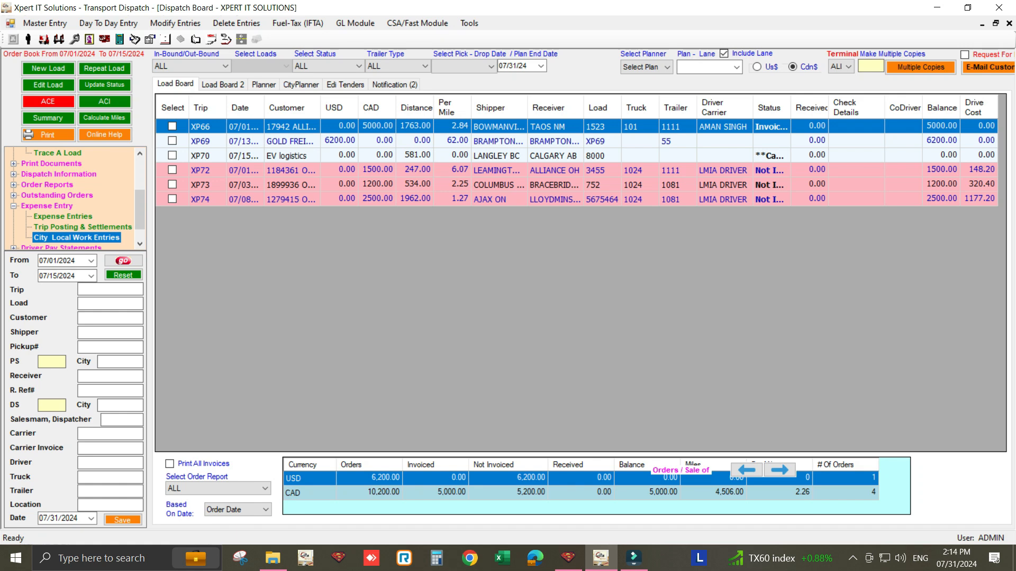
# - Open City Local Work Entries, generate CITY DRIVER 2's pay statement from the 07/14/2024 entry, and close the report and form
pyautogui.doubleClick(76, 238)
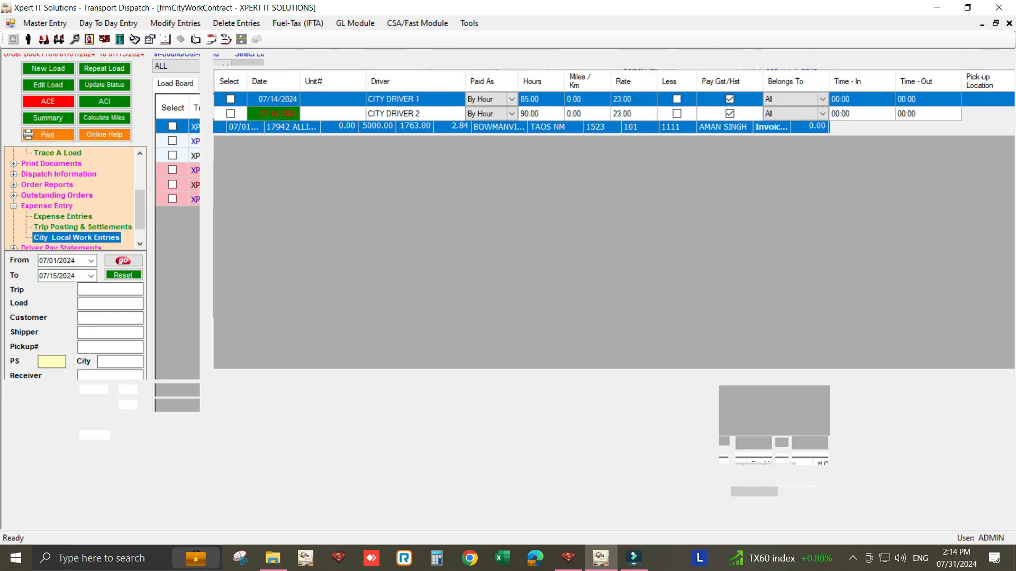
pyautogui.write('CI')
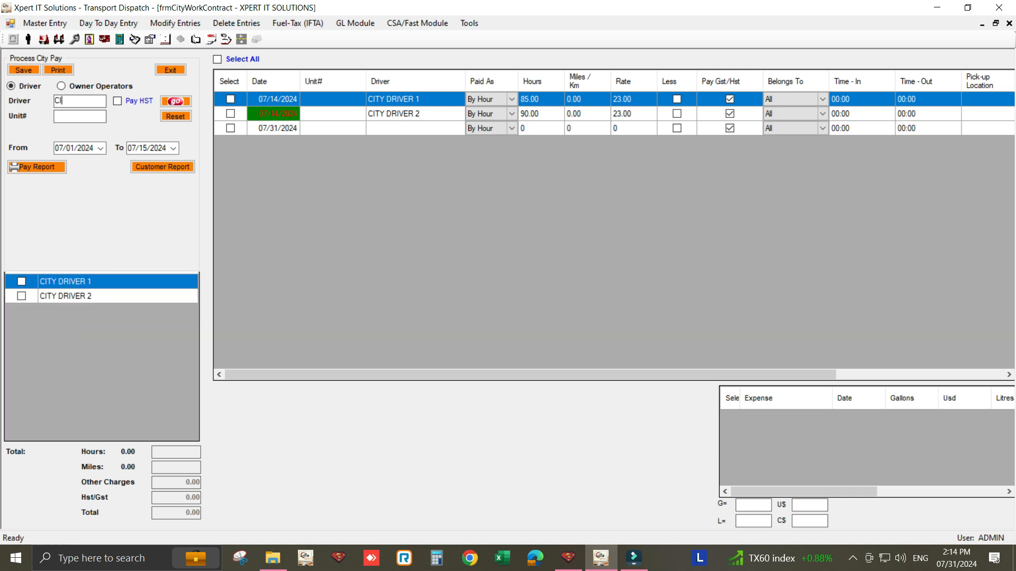
pyautogui.click(21, 296)
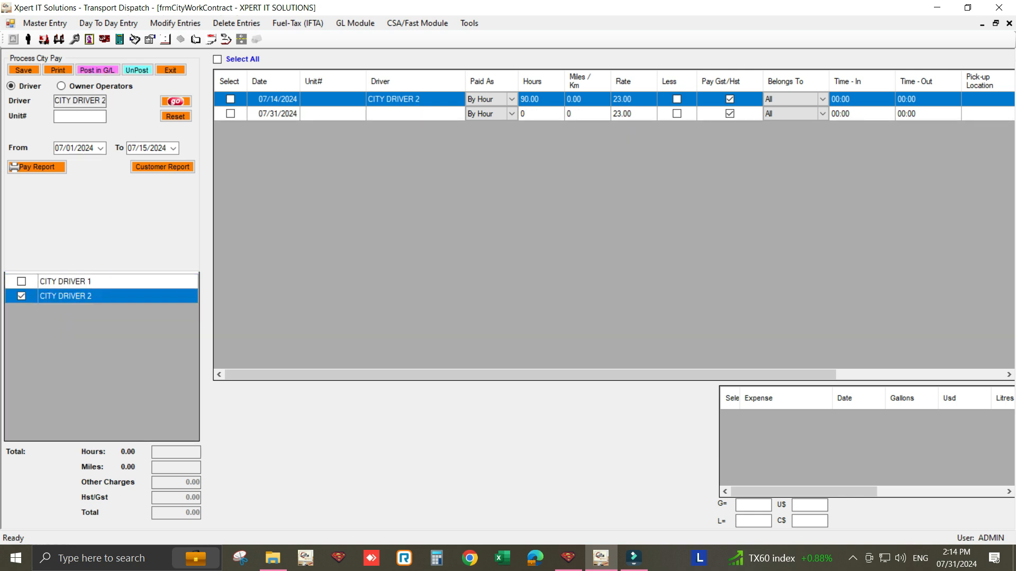
pyautogui.click(230, 99)
pyautogui.click(58, 70)
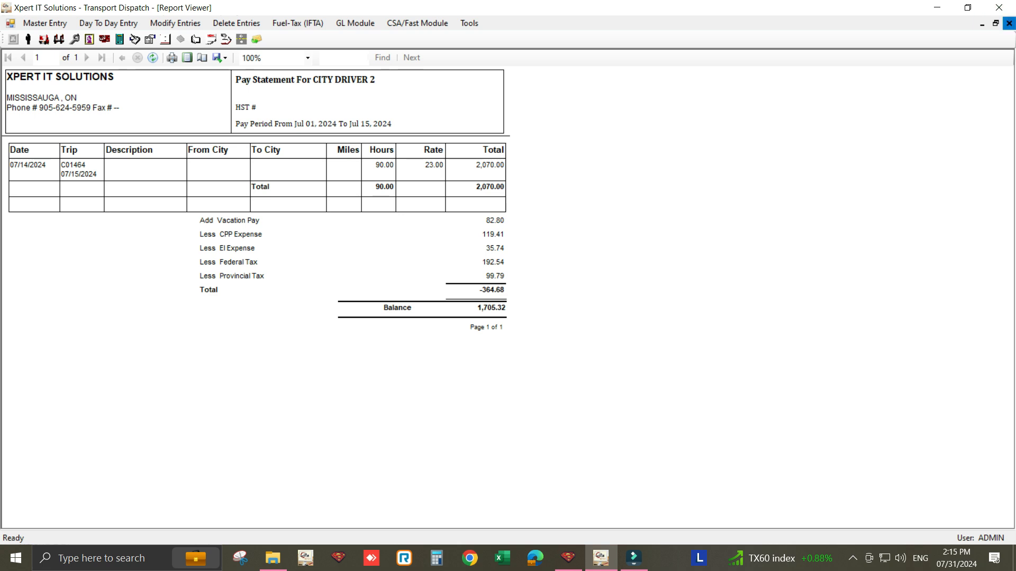
pyautogui.click(1009, 23)
pyautogui.click(170, 70)
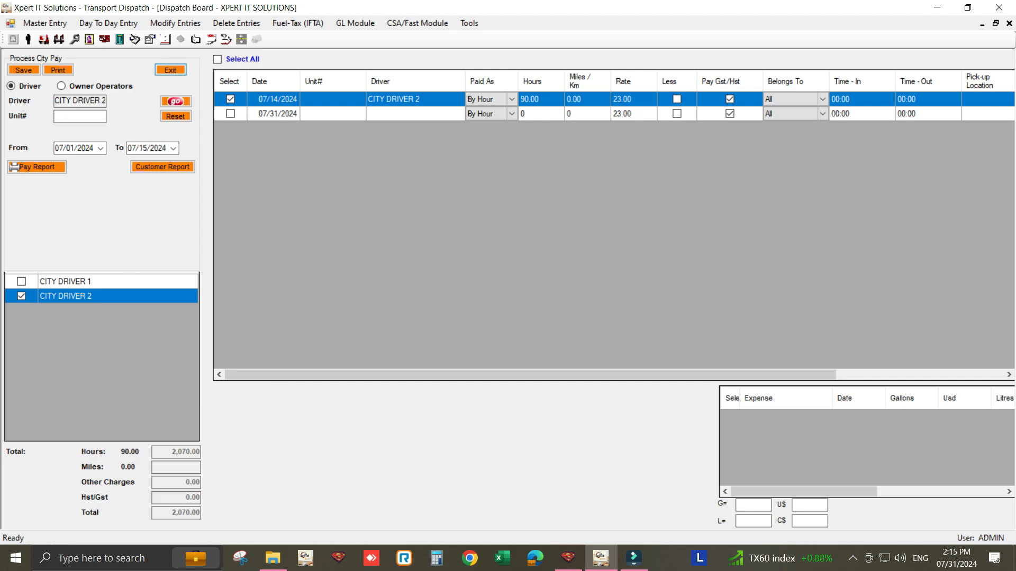
# - Open Payment To Vendor, search for the vendor with "CI" and select CITY DRIVER 2
pyautogui.click(109, 23)
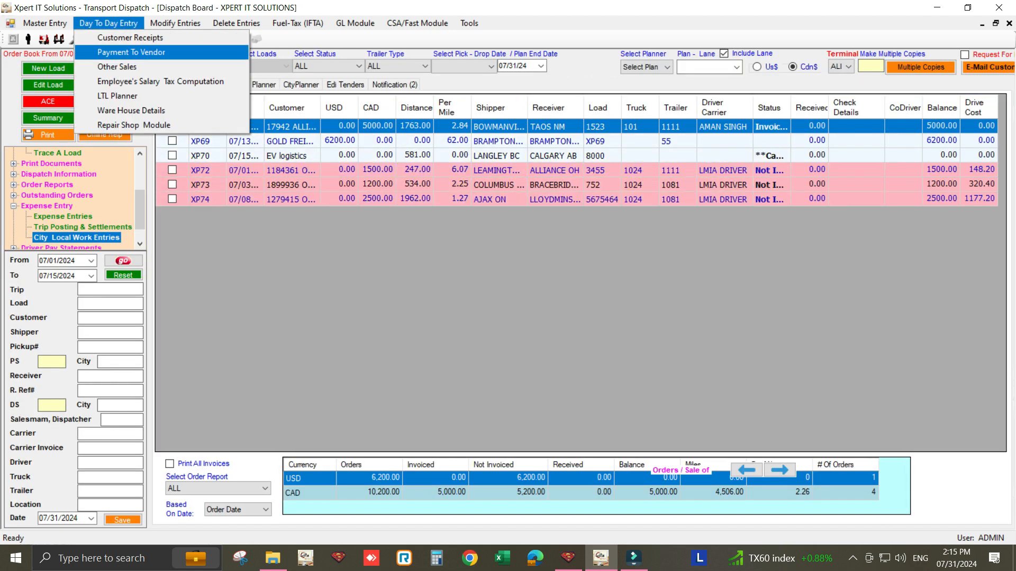
pyautogui.press('Return')
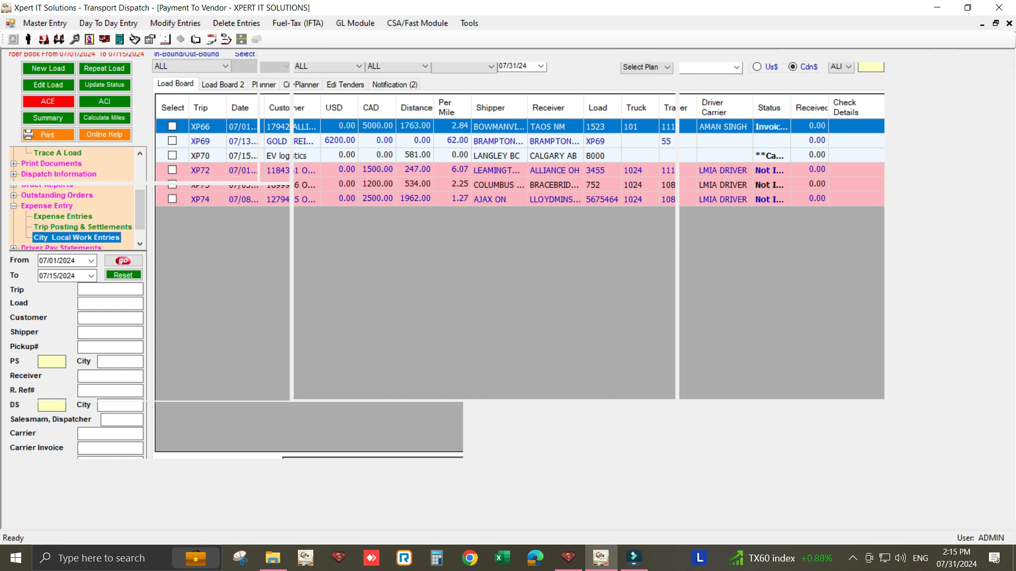
pyautogui.write('CI')
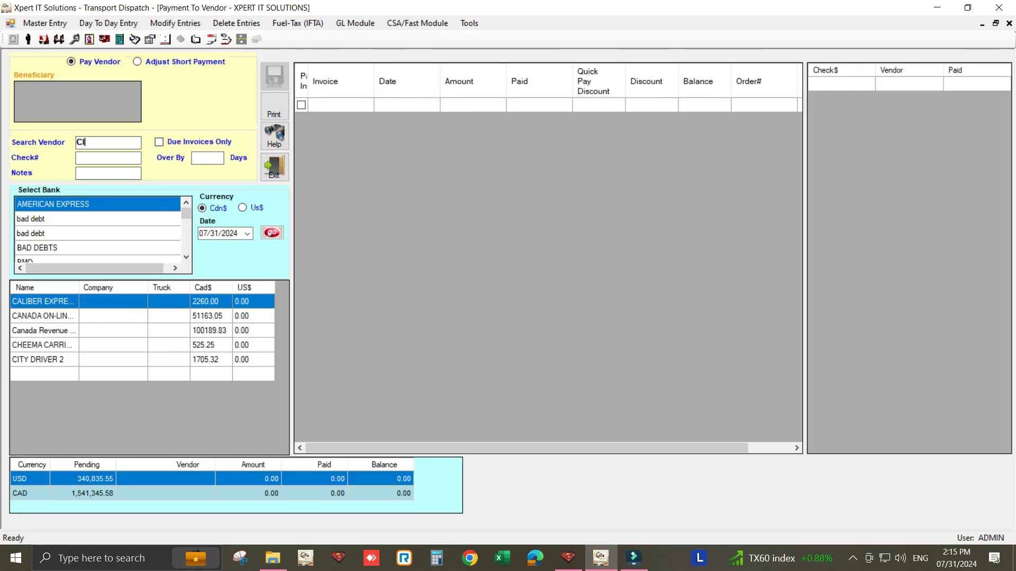
pyautogui.click(44, 301)
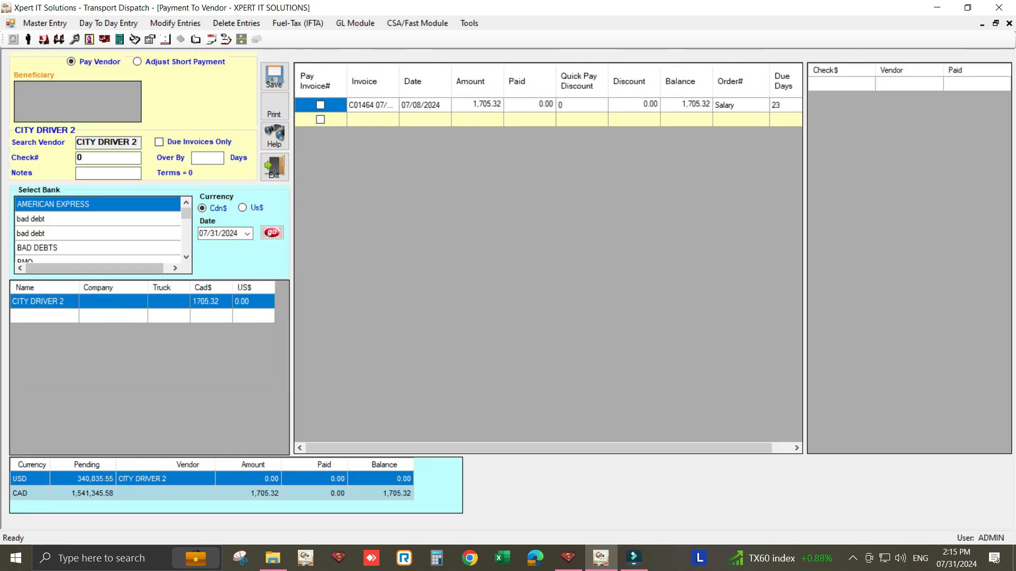
# - Choose the second BMO bank, enter check number 1111 and use 07/31/2024 as the payment date
pyautogui.scroll(-1, 44, 234)
pyautogui.click(44, 233)
pyautogui.doubleClick(84, 158)
pyautogui.write('1111')
pyautogui.click(247, 234)
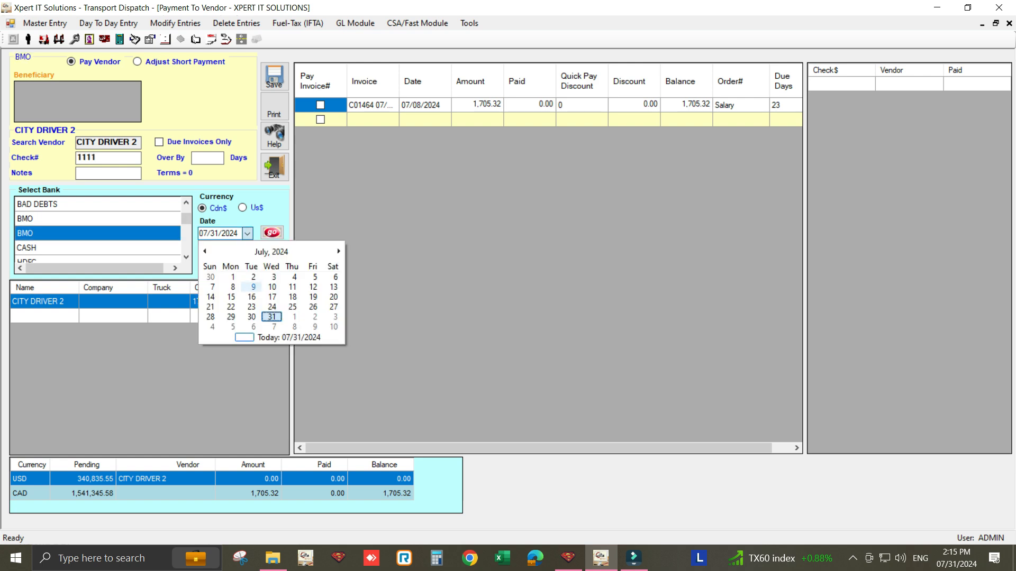
pyautogui.click(272, 306)
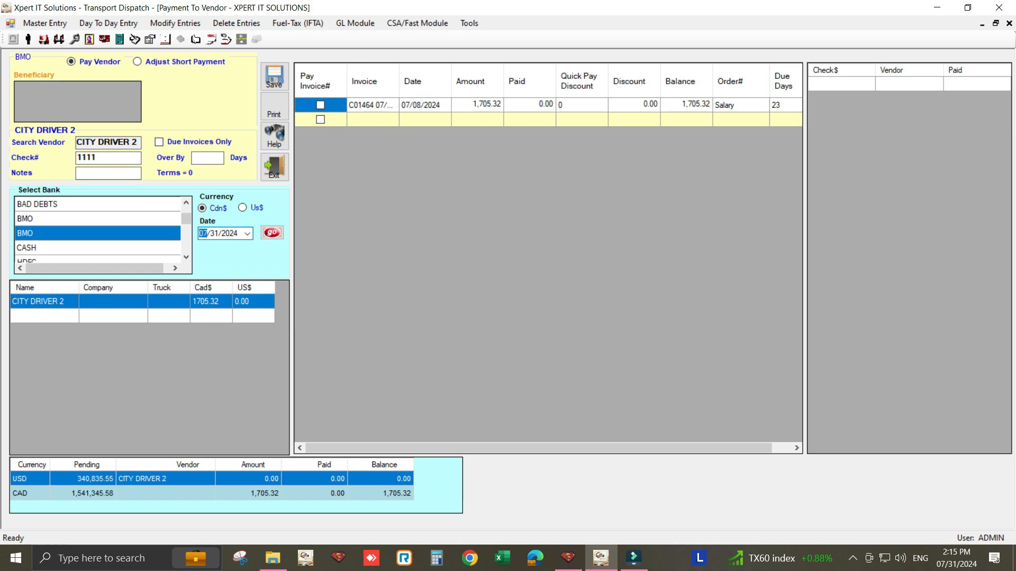
# - Mark CITY DRIVER 2's salary invoice for payment, print its cheque with the pay stub and close the report
pyautogui.click(321, 105)
pyautogui.click(274, 108)
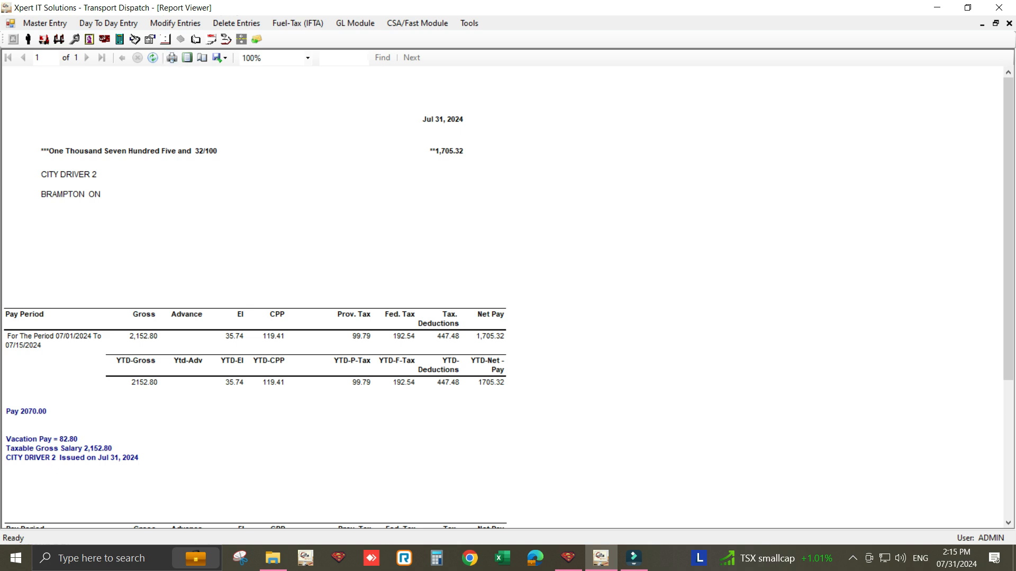
pyautogui.click(1009, 24)
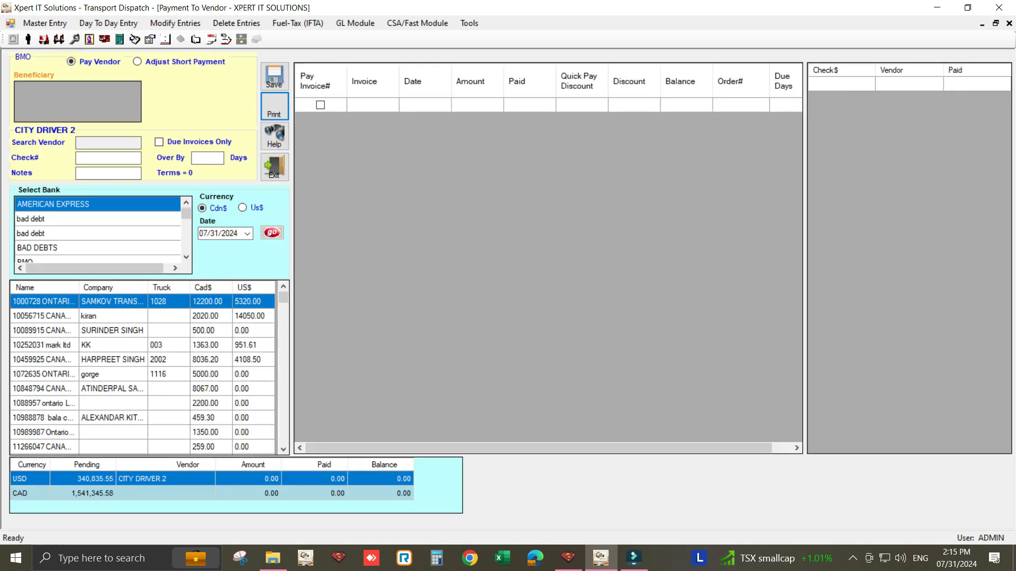